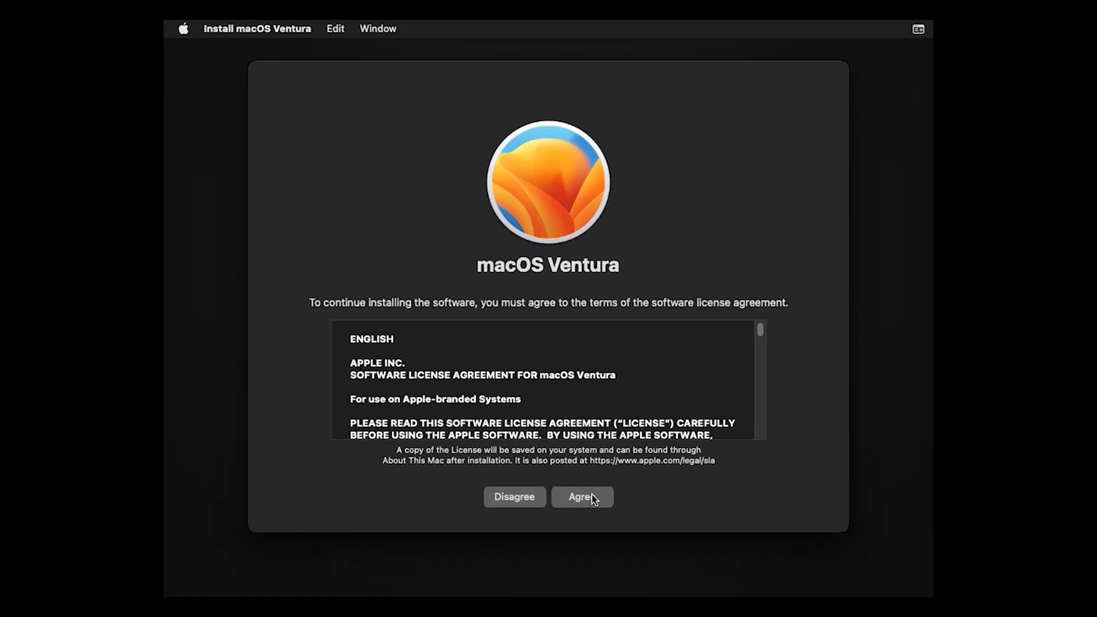
Step: Accept the macOS licence and start installing Ventura onto the 'mac os' disk
{"action": "left_click", "coordinate": [592, 494]}
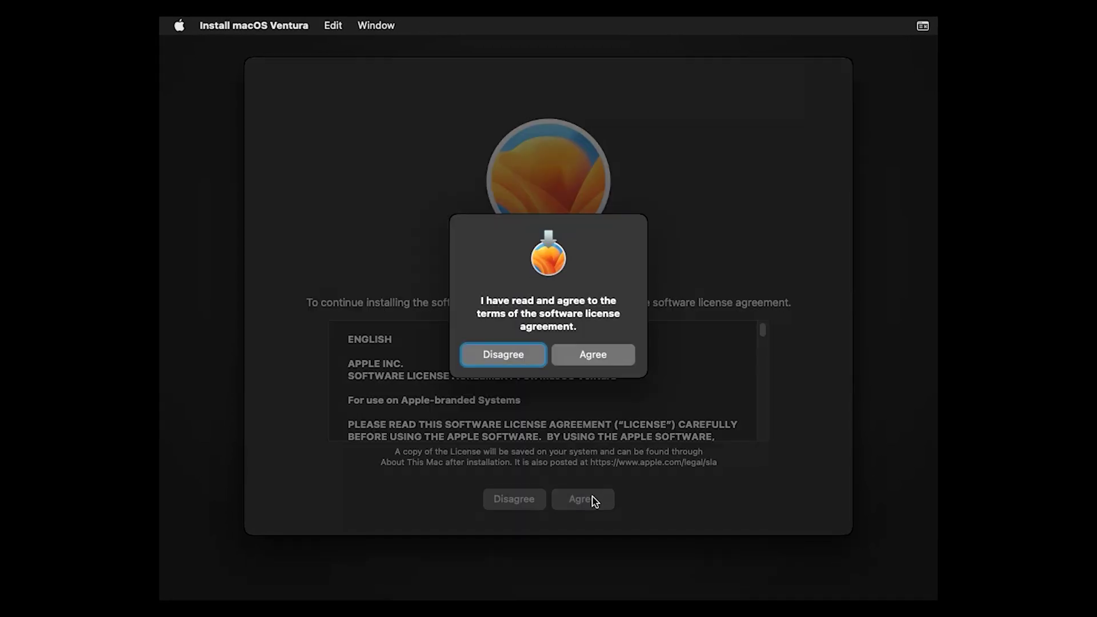
{"action": "left_click", "coordinate": [594, 356]}
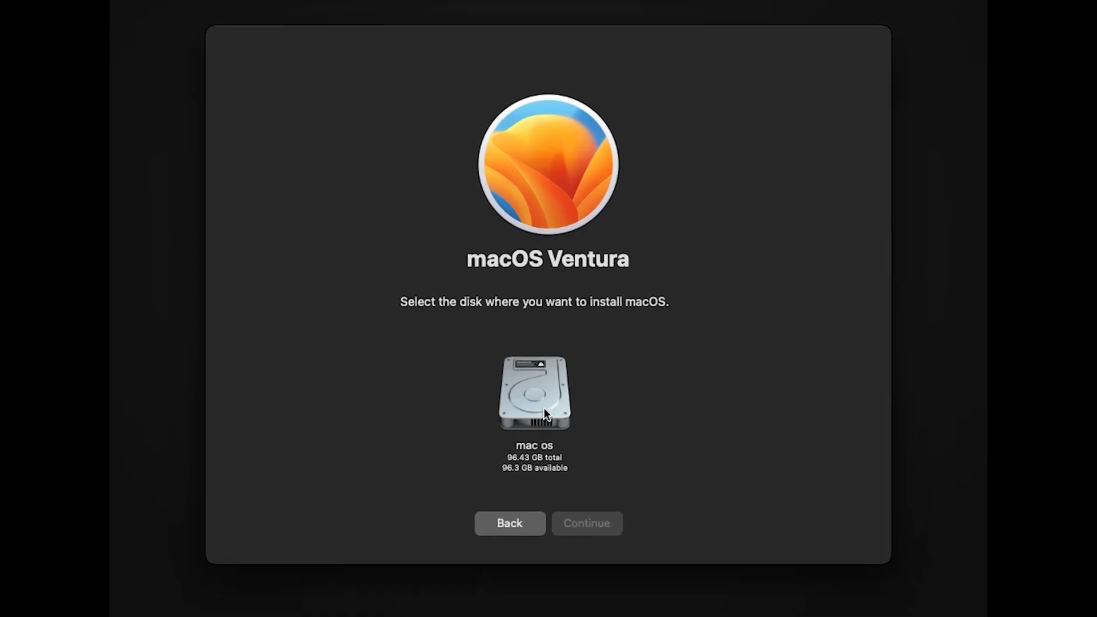
{"action": "left_click", "coordinate": [534, 394]}
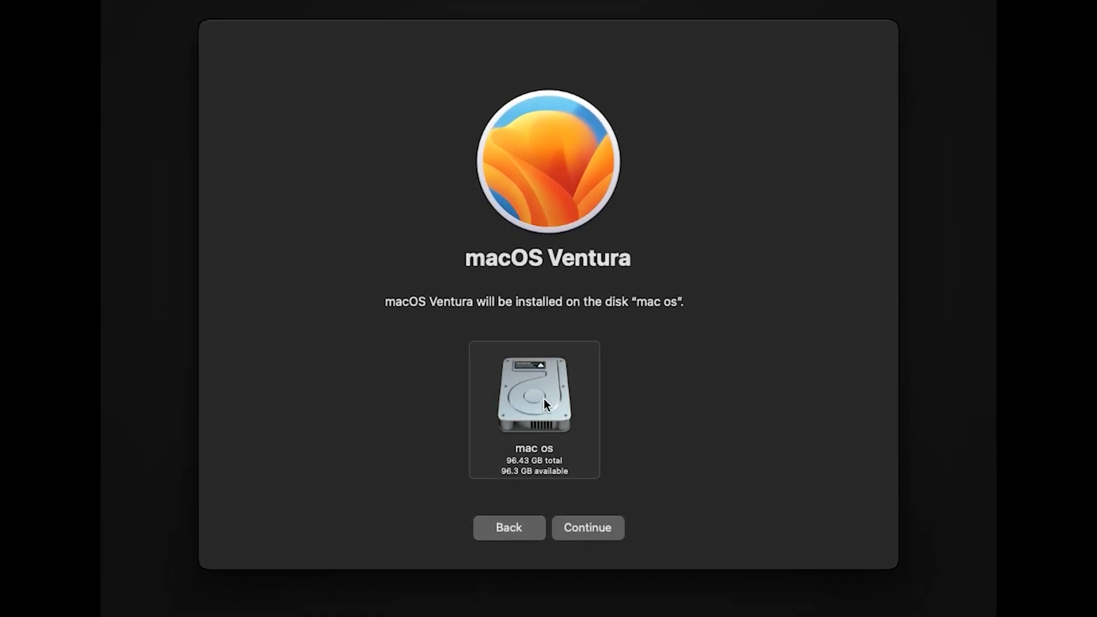
{"action": "left_click", "coordinate": [598, 540]}
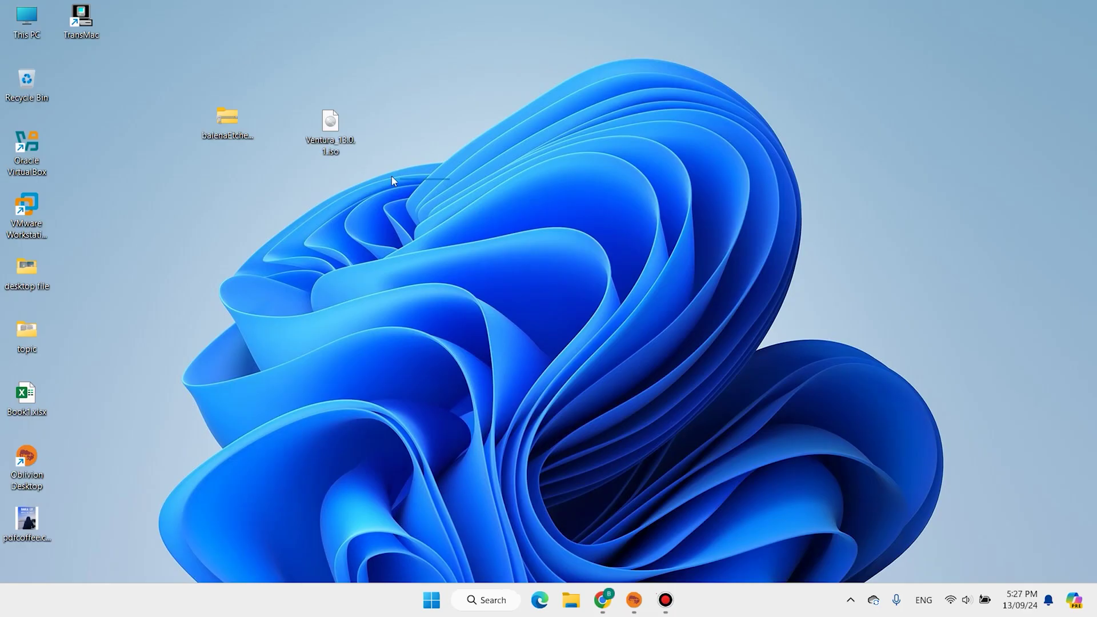
Step: Rearrange the balenaEtcher and Ventura ISO icons on the Windows desktop
{"action": "left_click_drag", "start_coordinate": [451, 180], "coordinate": [193, 97]}
{"action": "left_click_drag", "start_coordinate": [338, 136], "coordinate": [310, 163]}
{"action": "left_click_drag", "start_coordinate": [392, 181], "coordinate": [311, 130]}
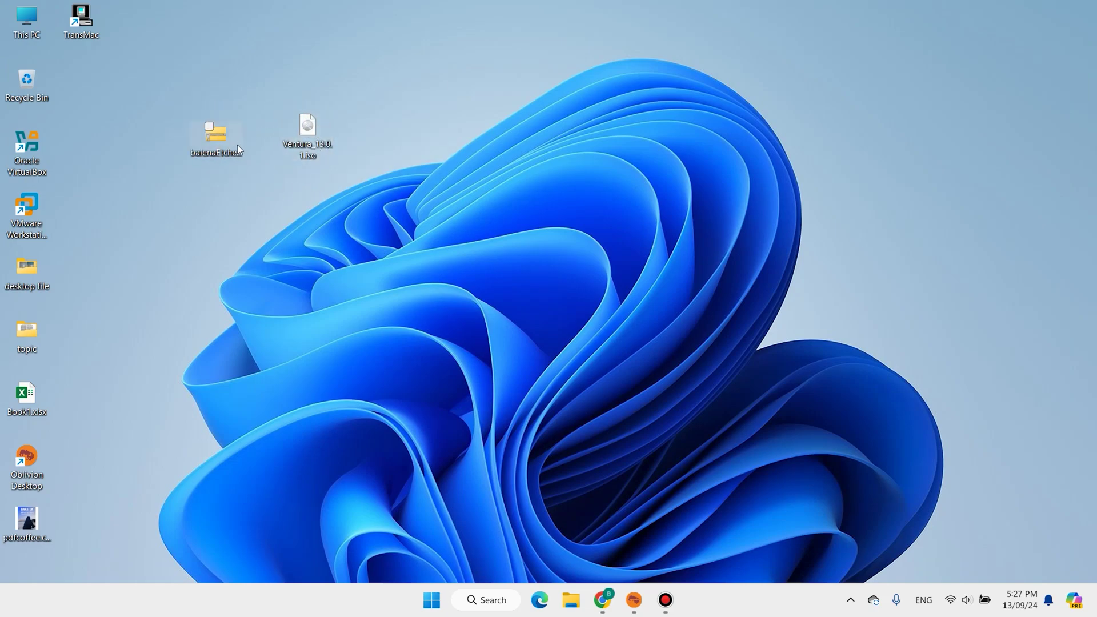
Step: Reposition the Ventura ISO and balenaEtcher desktop icons, then search Chrome for 'balena Etcher'
{"action": "left_click_drag", "start_coordinate": [216, 141], "coordinate": [206, 130]}
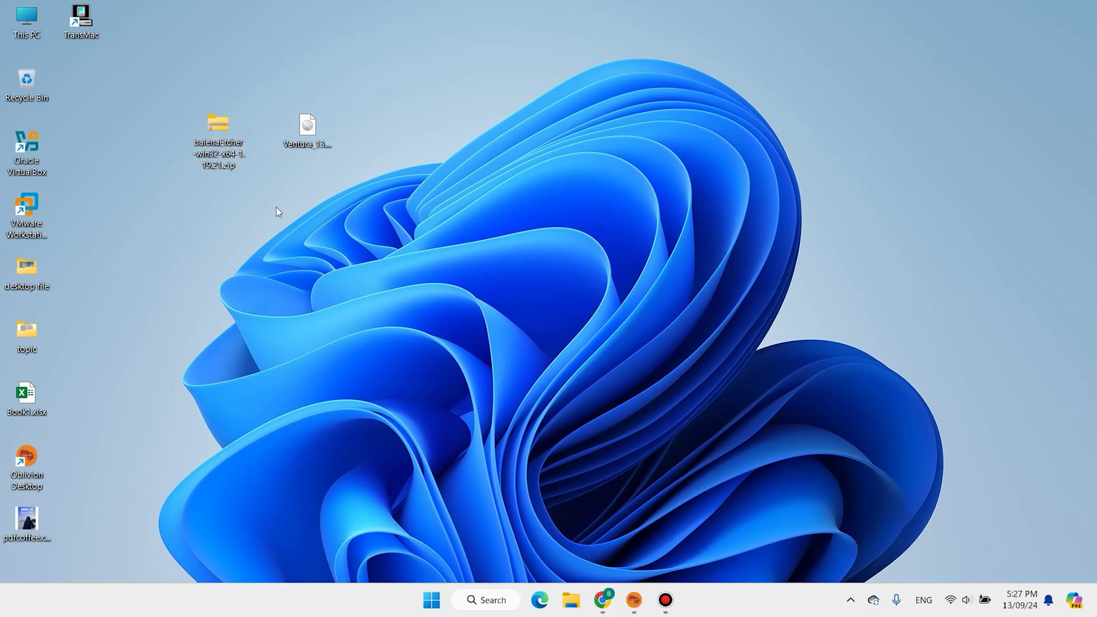
{"action": "left_click_drag", "start_coordinate": [437, 194], "coordinate": [166, 103]}
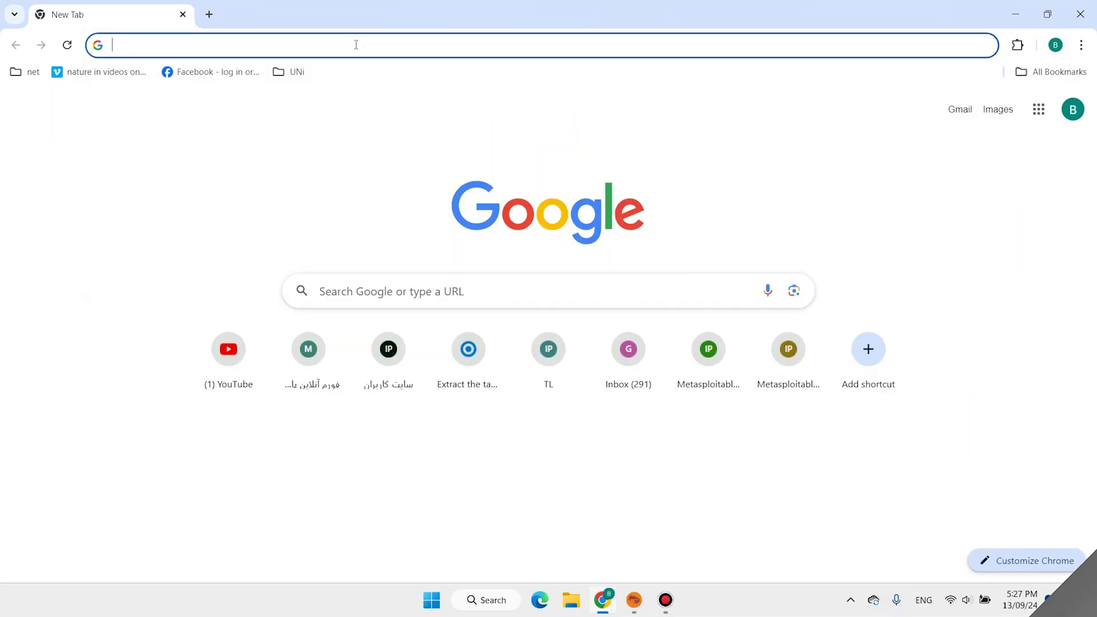
{"action": "type", "text": "b"}
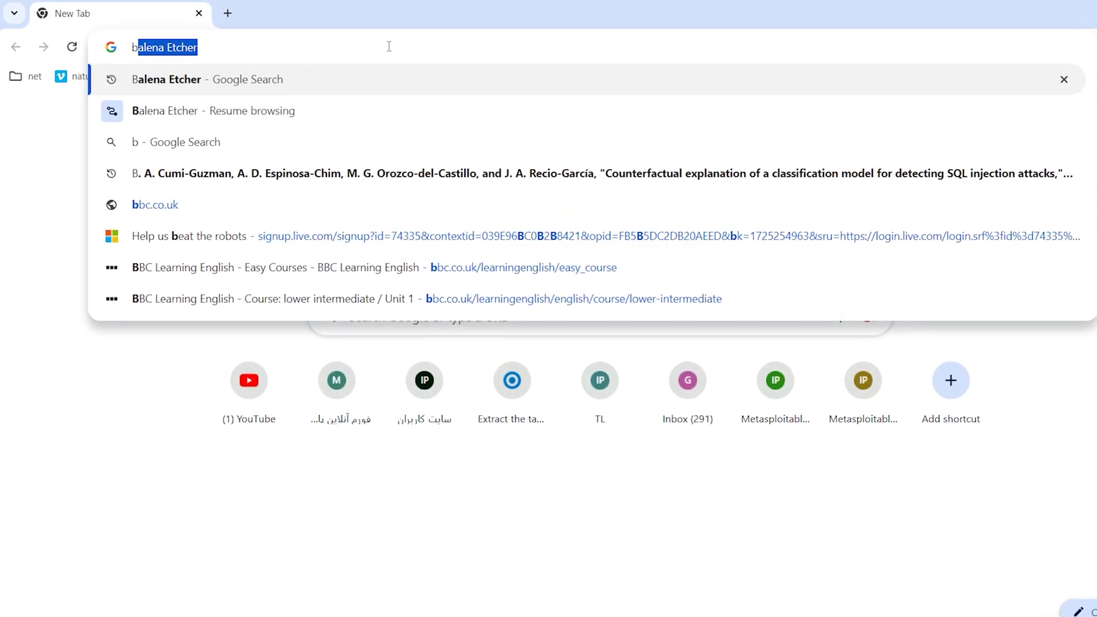
{"action": "type", "text": "alena Etcher"}
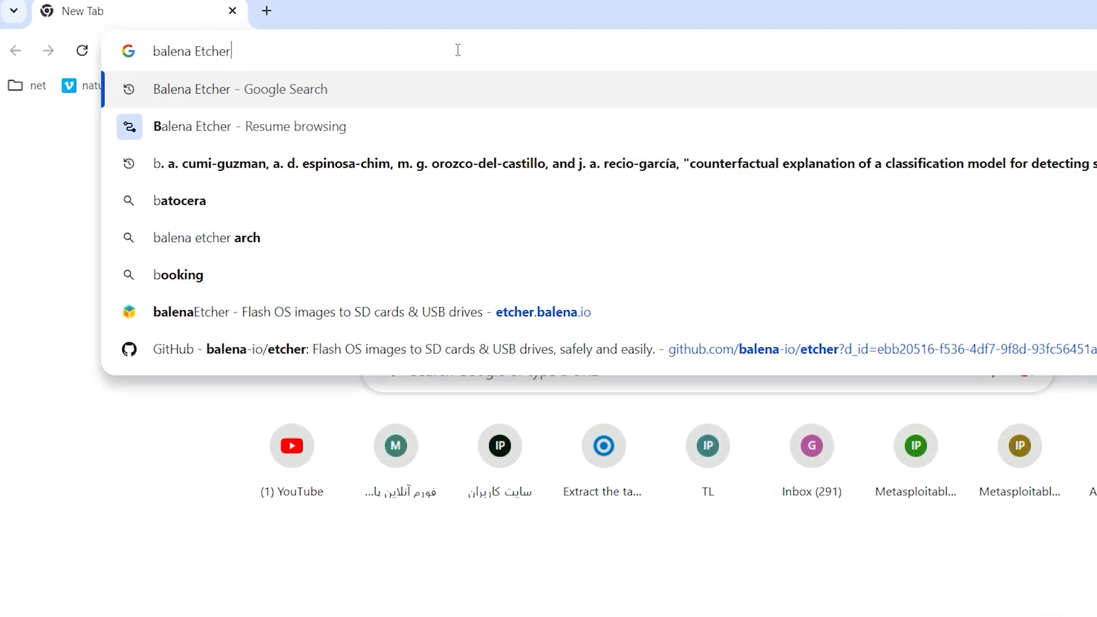
{"action": "key", "text": "Return"}
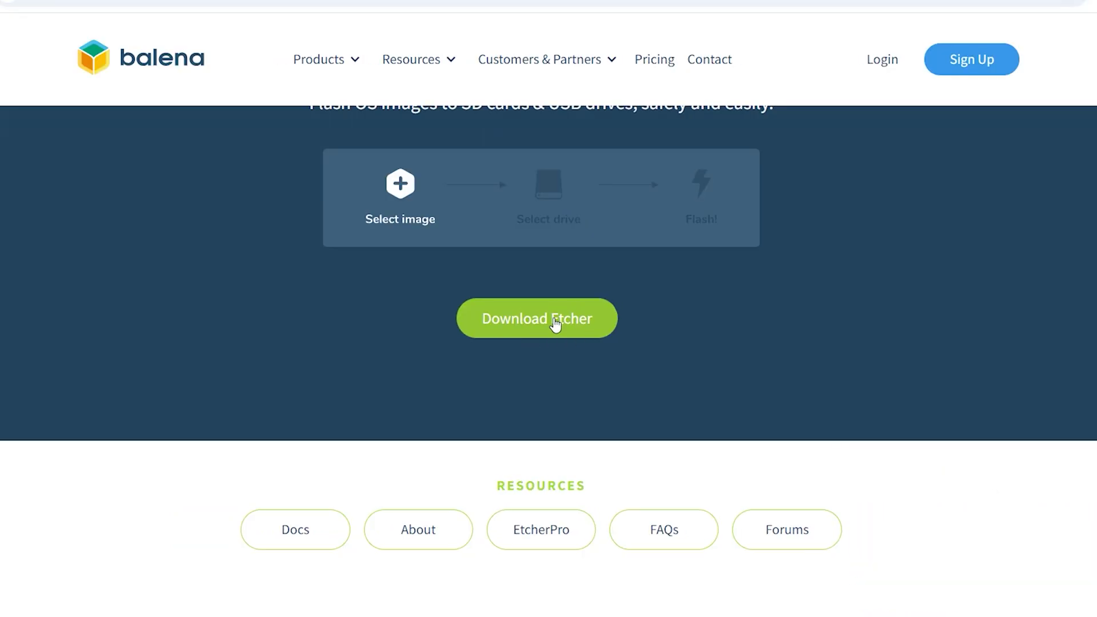
Step: Download balenaEtcher-win32-x64-1.19.21.zip from the v1.19.21 release on GitHub's etcher releases page
{"action": "left_click", "coordinate": [556, 324]}
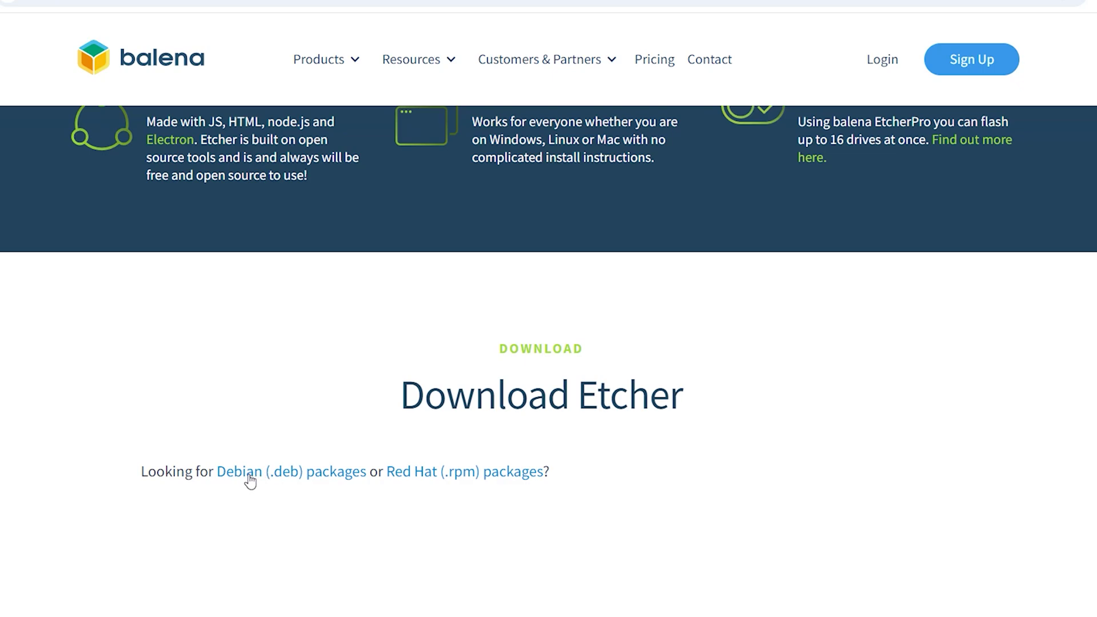
{"action": "left_click", "coordinate": [250, 481]}
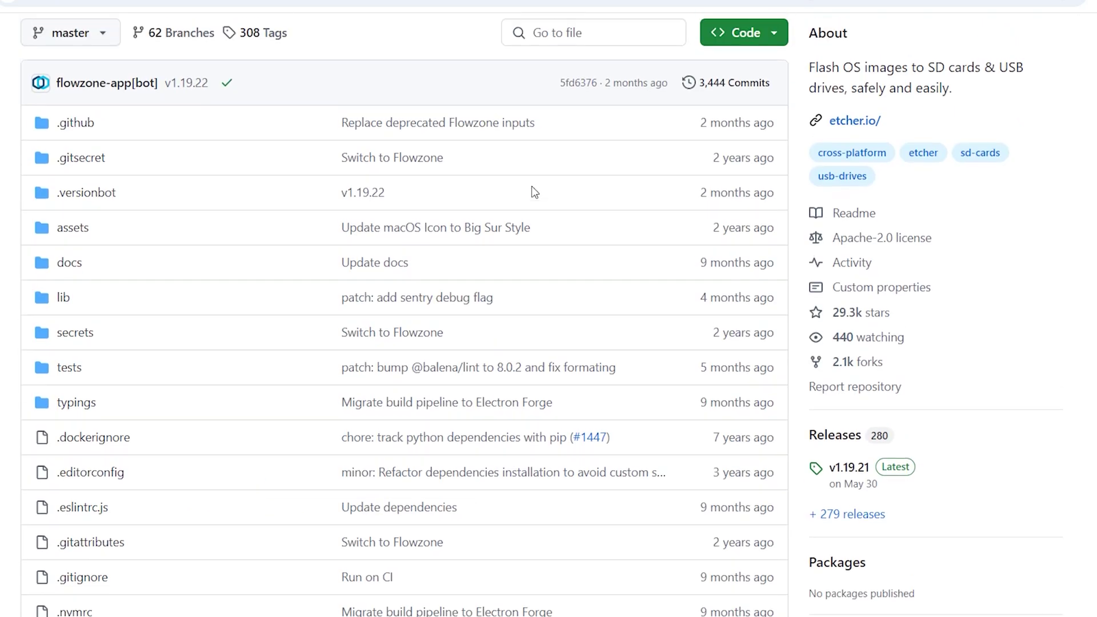
{"action": "scroll", "coordinate": [534, 191], "scroll_direction": "down", "scroll_amount": 3}
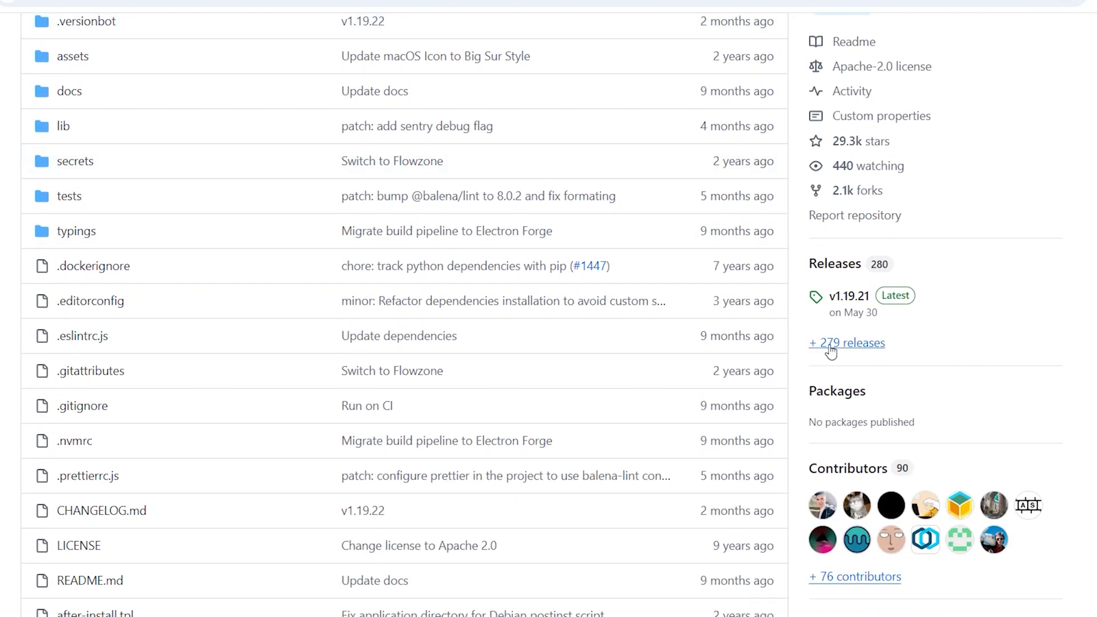
{"action": "left_click", "coordinate": [855, 346]}
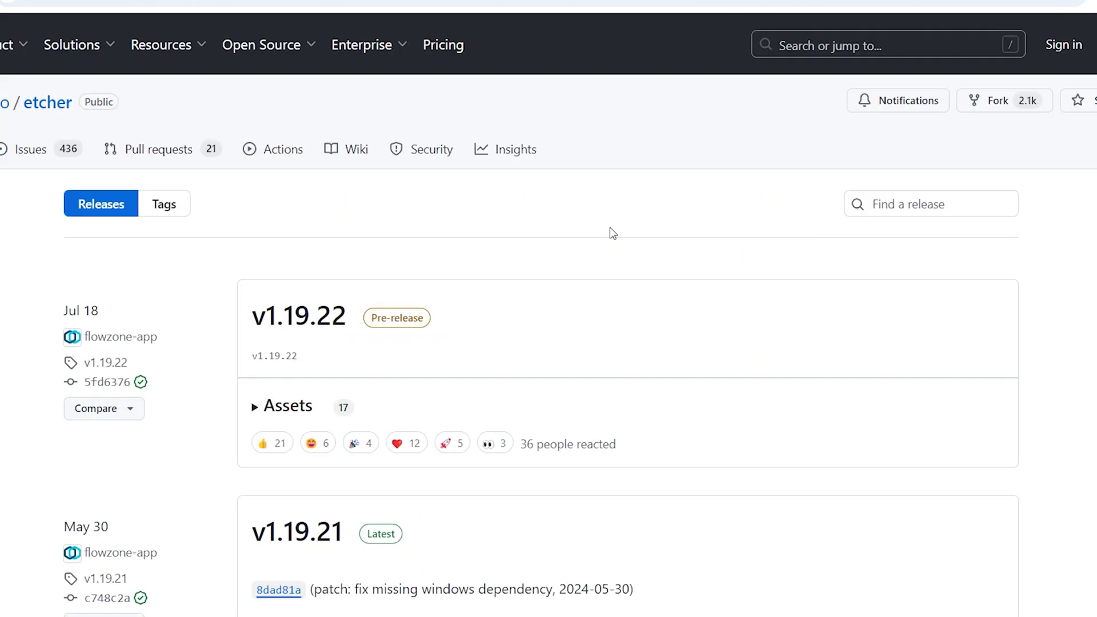
{"action": "scroll", "coordinate": [609, 228], "scroll_direction": "down", "scroll_amount": 3}
{"action": "scroll", "coordinate": [492, 289], "scroll_direction": "down", "scroll_amount": 6}
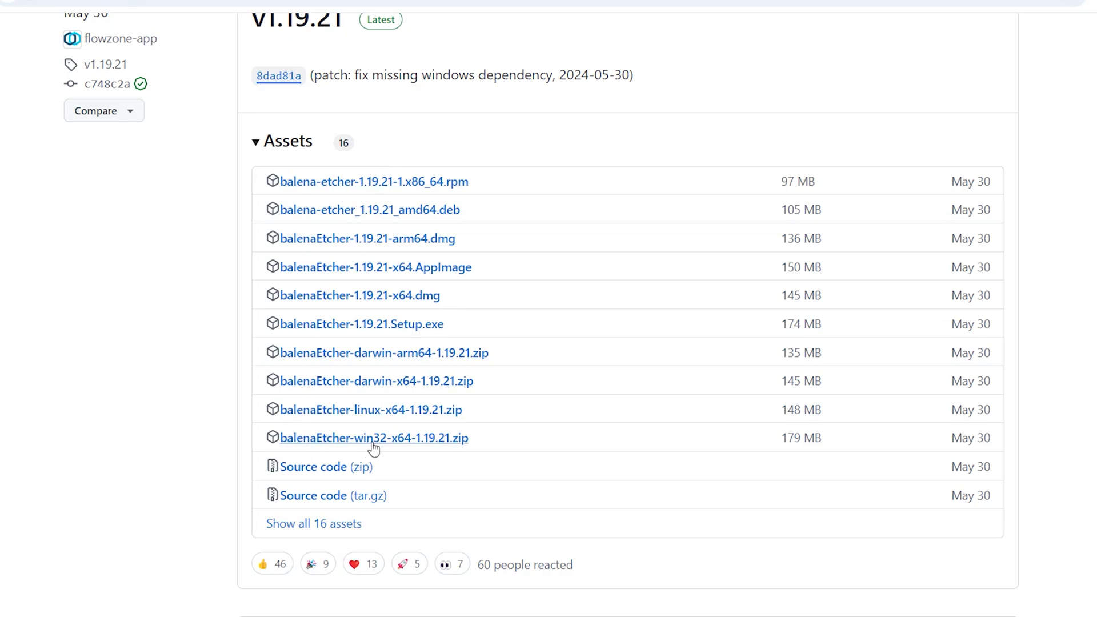
{"action": "left_click", "coordinate": [406, 441]}
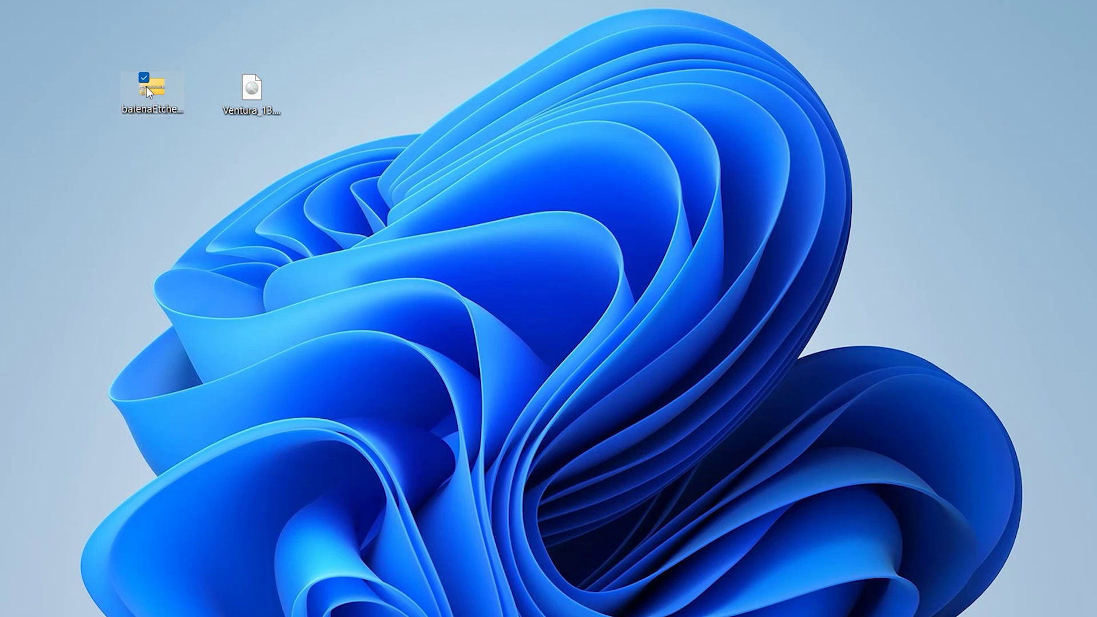
Step: Extract balenaEtcher-win32-x64-1.19.21.zip into its default folder on the desktop
{"action": "right_click", "coordinate": [146, 87]}
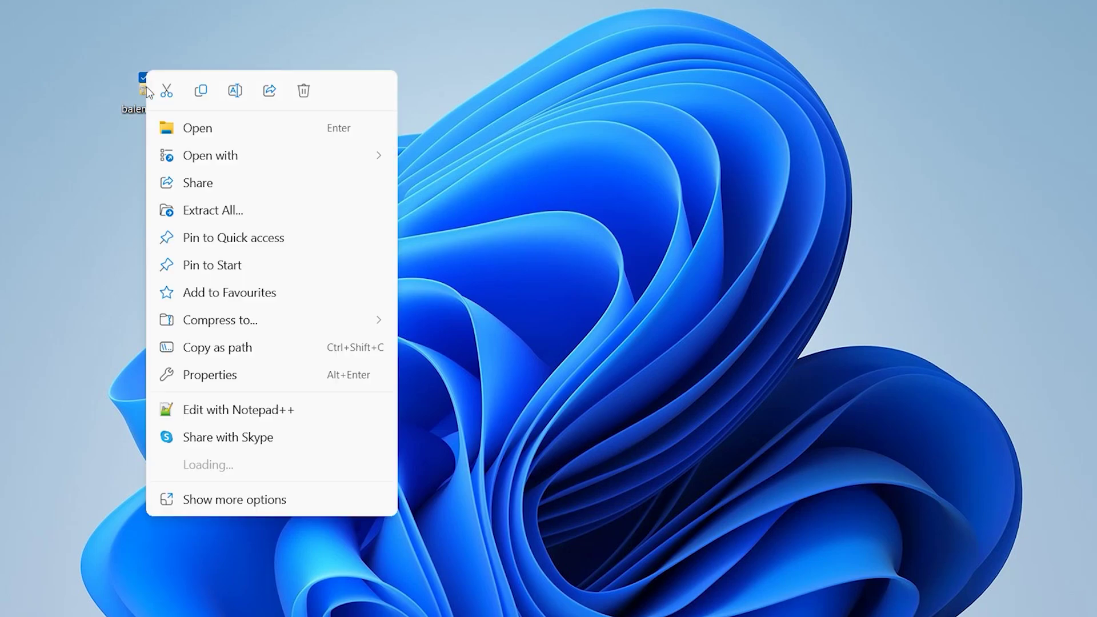
{"action": "left_click", "coordinate": [236, 211]}
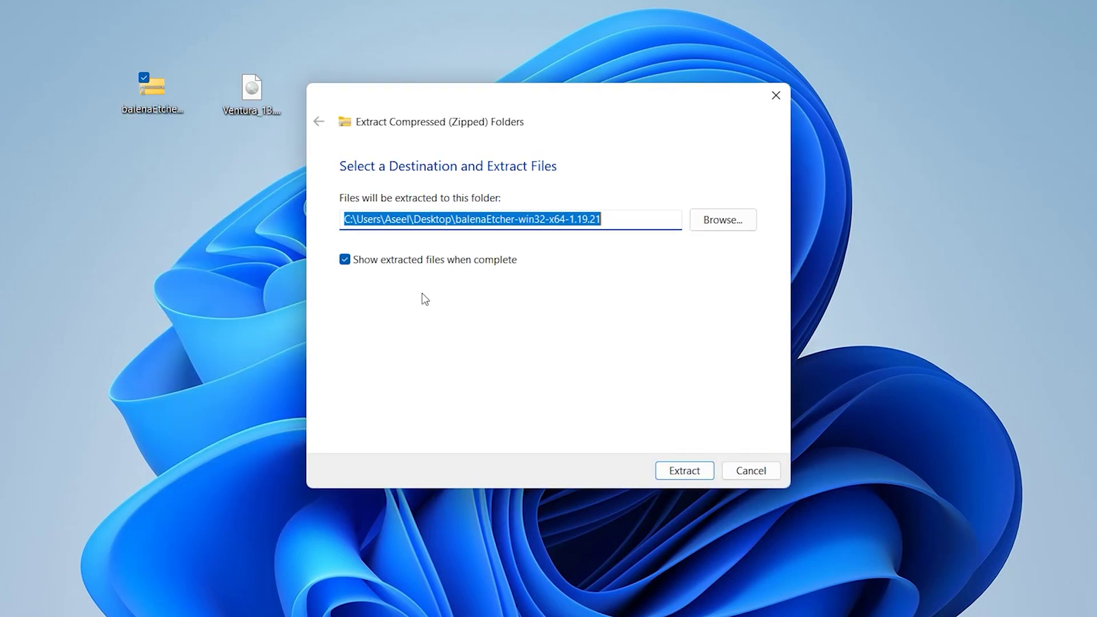
{"action": "left_click", "coordinate": [679, 472]}
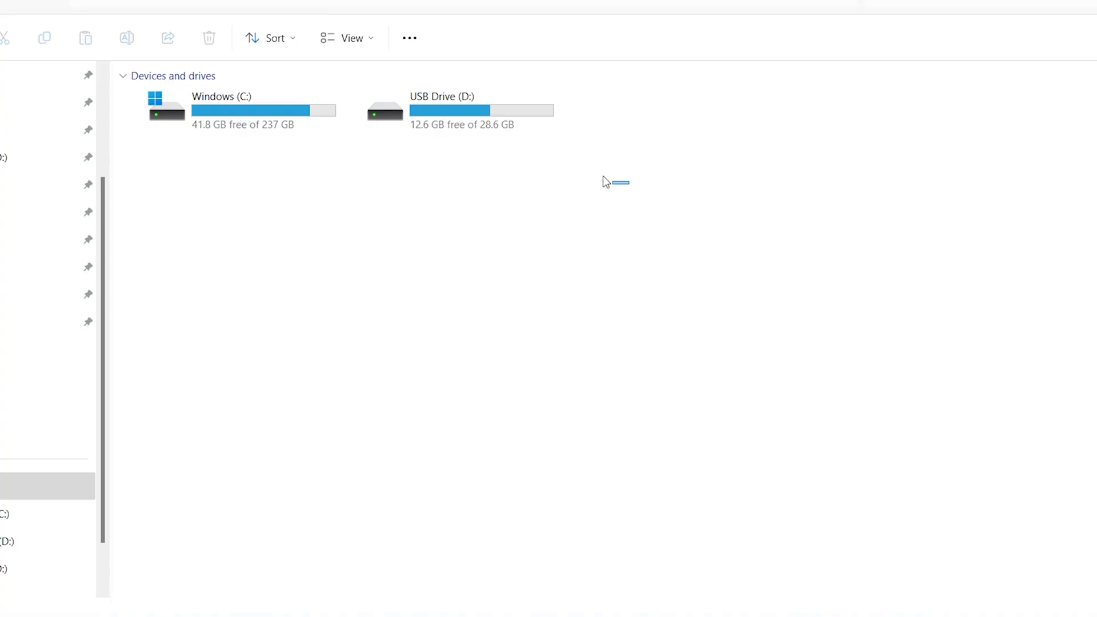
Step: Open the extracted balenaEtcher-win32-x64-1.19.21 folder and run balenaEtcher.exe as administrator
{"action": "left_click_drag", "start_coordinate": [629, 183], "coordinate": [500, 130]}
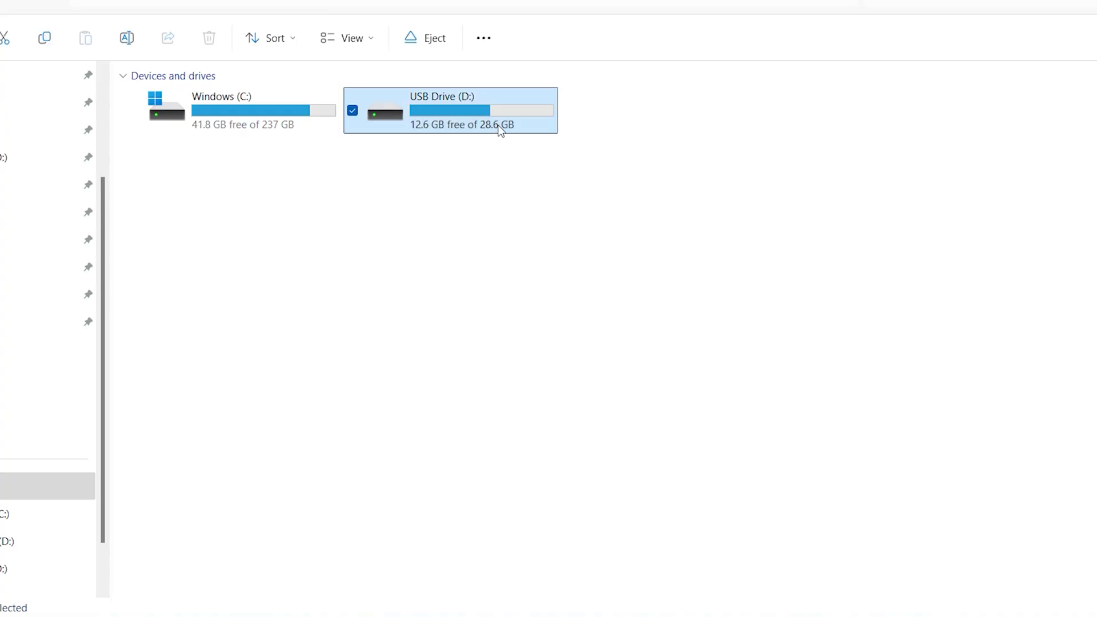
{"action": "left_click", "coordinate": [563, 159]}
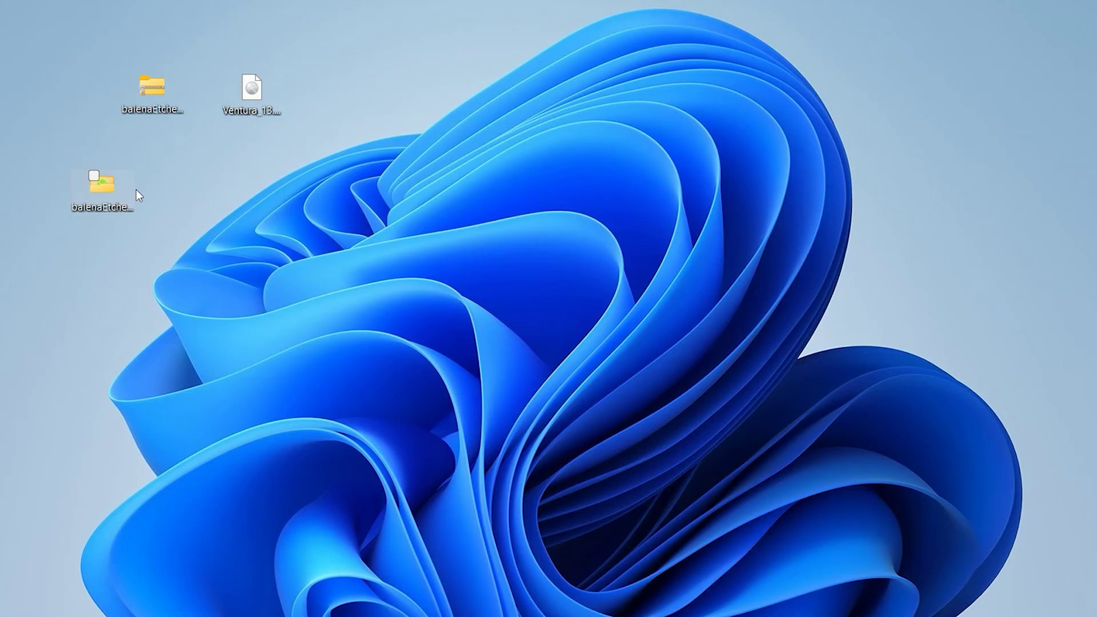
{"action": "left_click", "coordinate": [104, 188]}
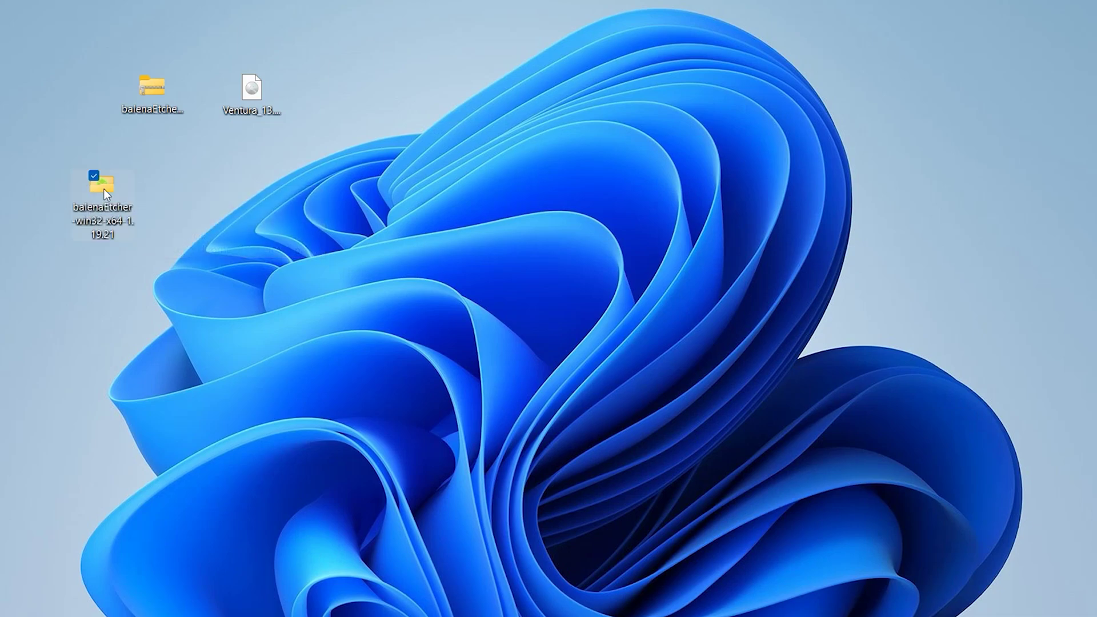
{"action": "double_click", "coordinate": [104, 189]}
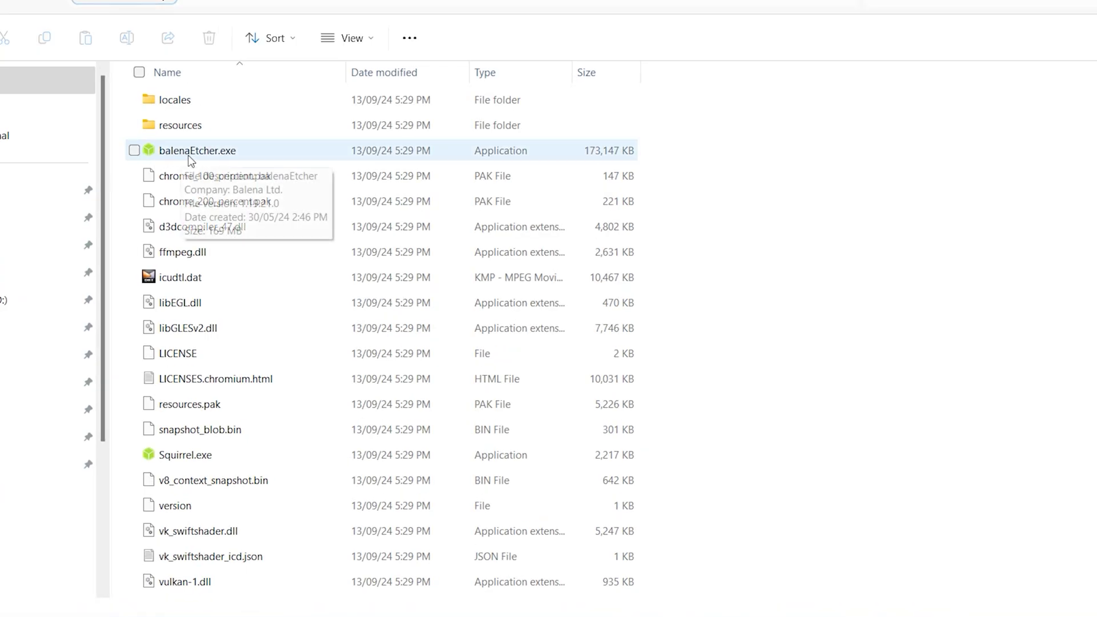
{"action": "left_click", "coordinate": [179, 150]}
{"action": "right_click", "coordinate": [178, 150]}
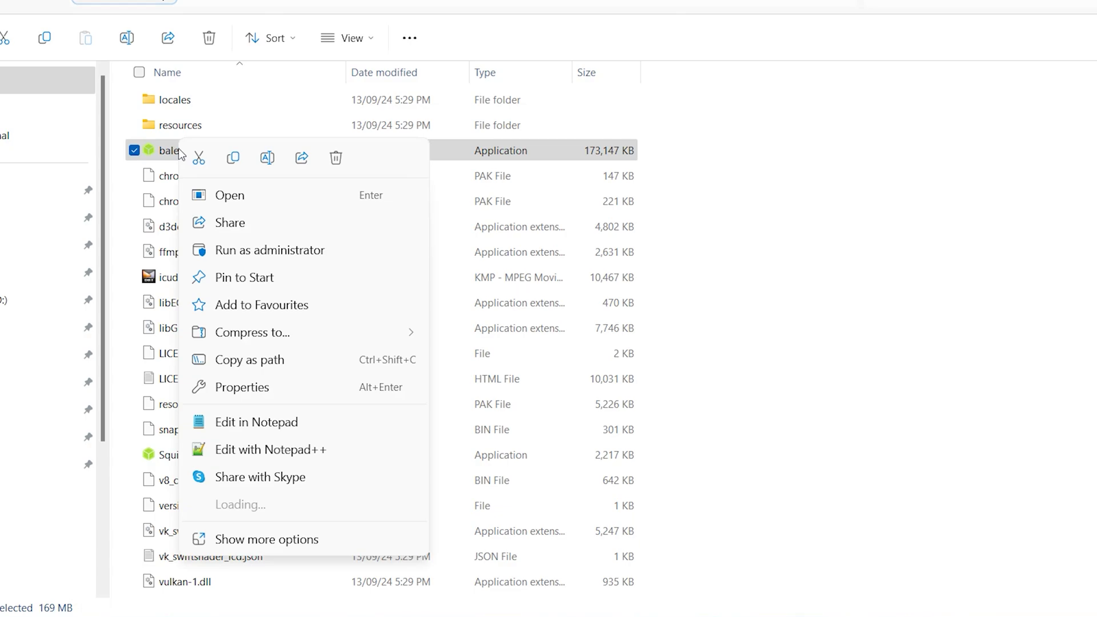
{"action": "left_click", "coordinate": [273, 249]}
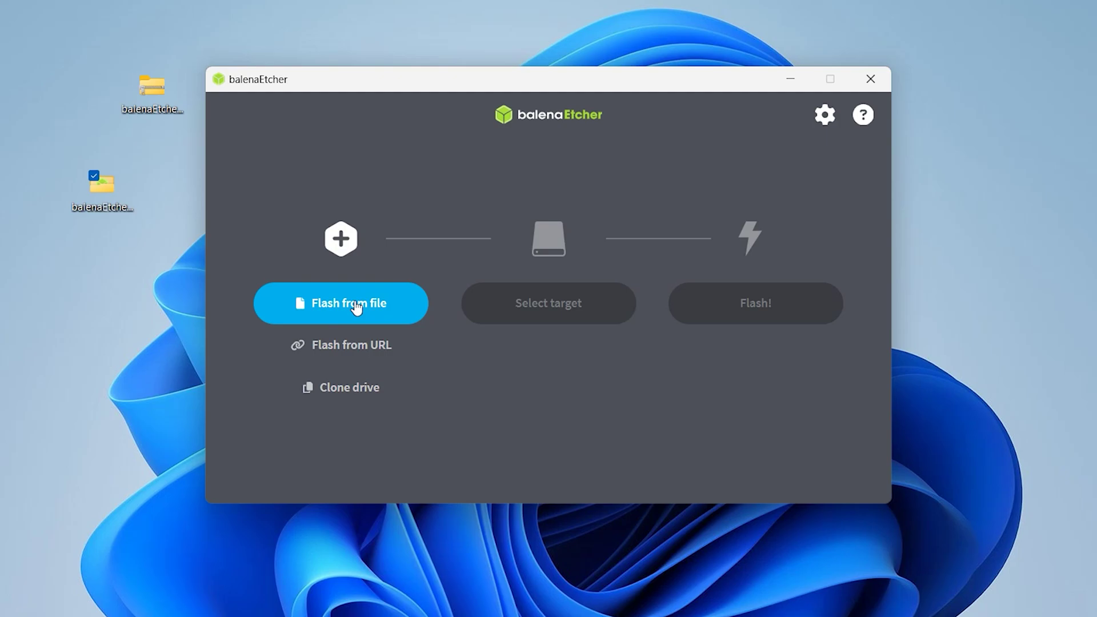
Step: Load Ventura_13.0.1.iso from the Desktop as the flash image, accepting the partition-table warning
{"action": "left_click", "coordinate": [355, 306]}
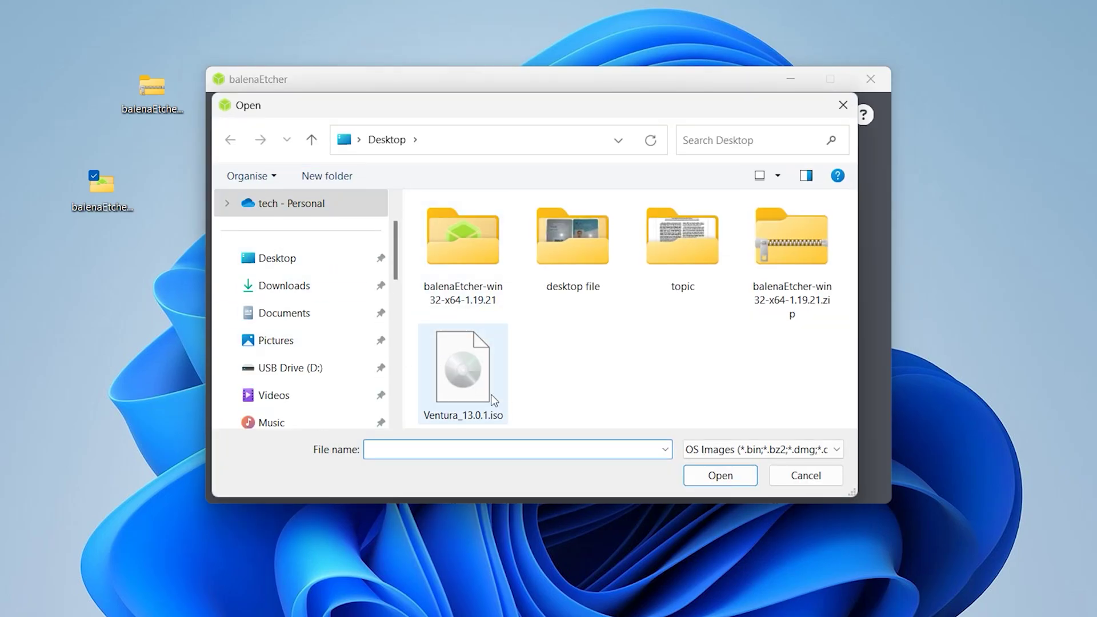
{"action": "left_click", "coordinate": [298, 258]}
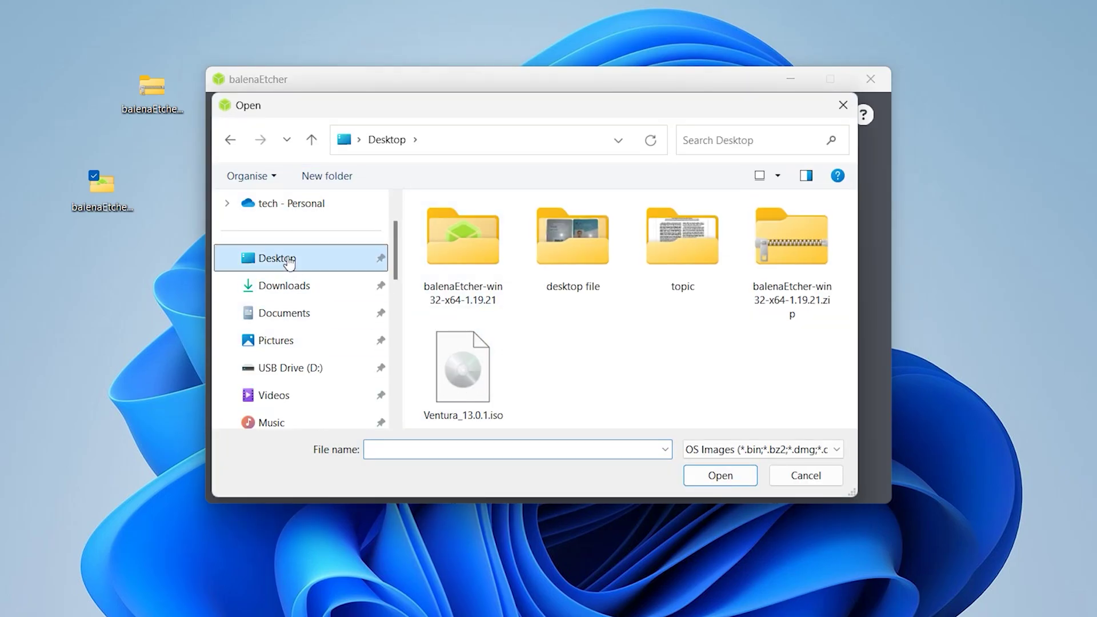
{"action": "left_click", "coordinate": [460, 379]}
{"action": "left_click", "coordinate": [722, 478]}
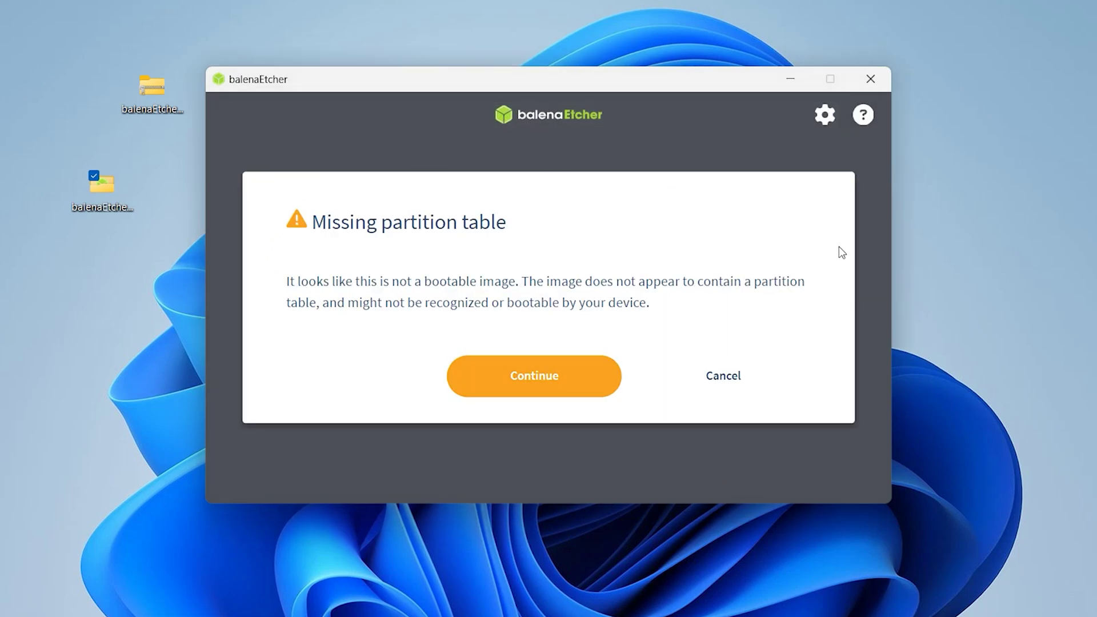
{"action": "left_click", "coordinate": [517, 382]}
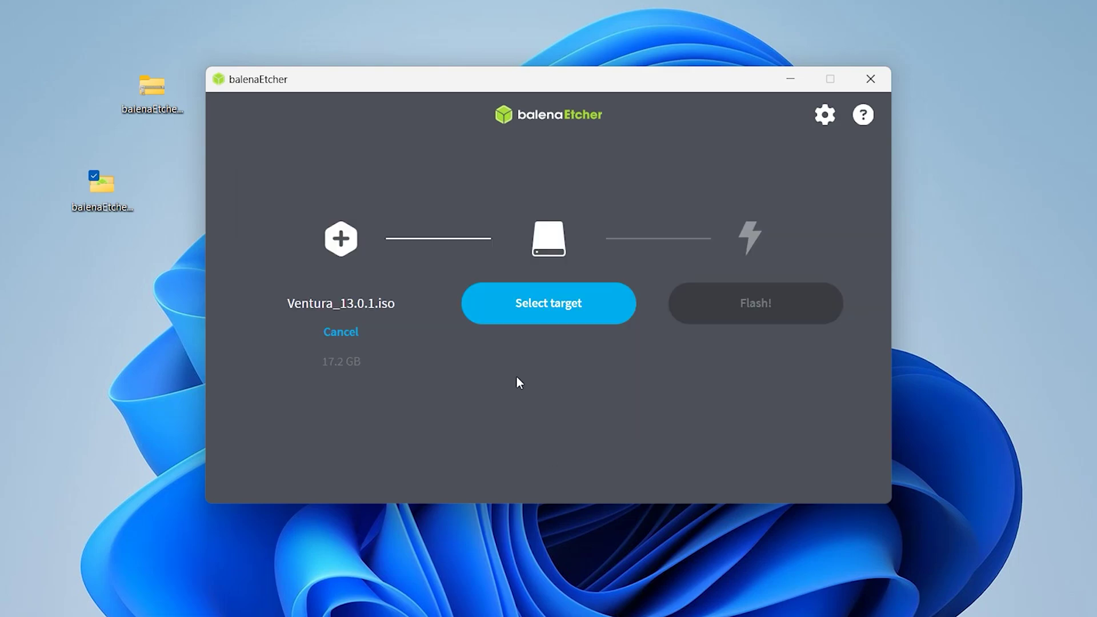
Step: Set the 30.8 GB USB SanDisk drive as the flash target
{"action": "left_click", "coordinate": [566, 322]}
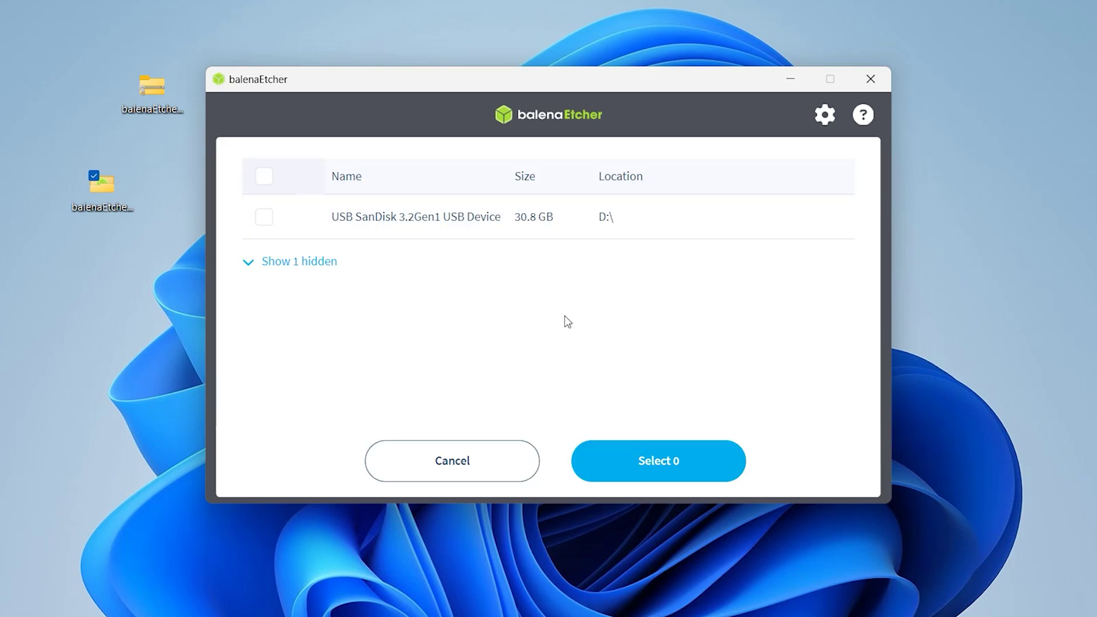
{"action": "left_click", "coordinate": [264, 218]}
{"action": "left_click", "coordinate": [657, 458]}
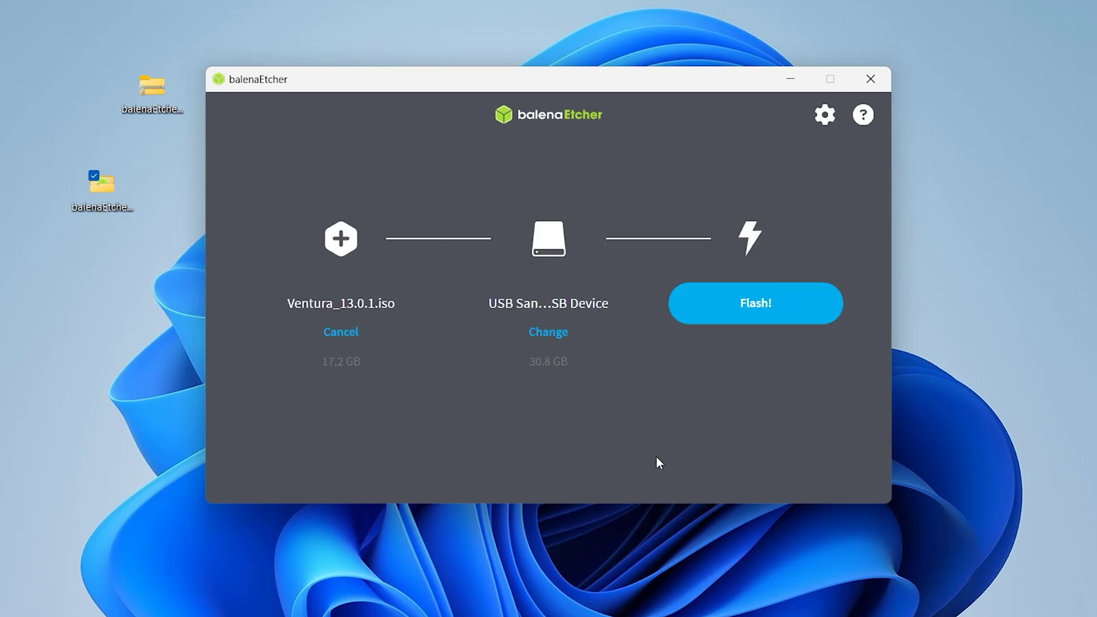
Step: Flash Ventura_13.0.1.iso to the USB SanDisk drive until Flash Completed! appears
{"action": "left_click", "coordinate": [763, 313]}
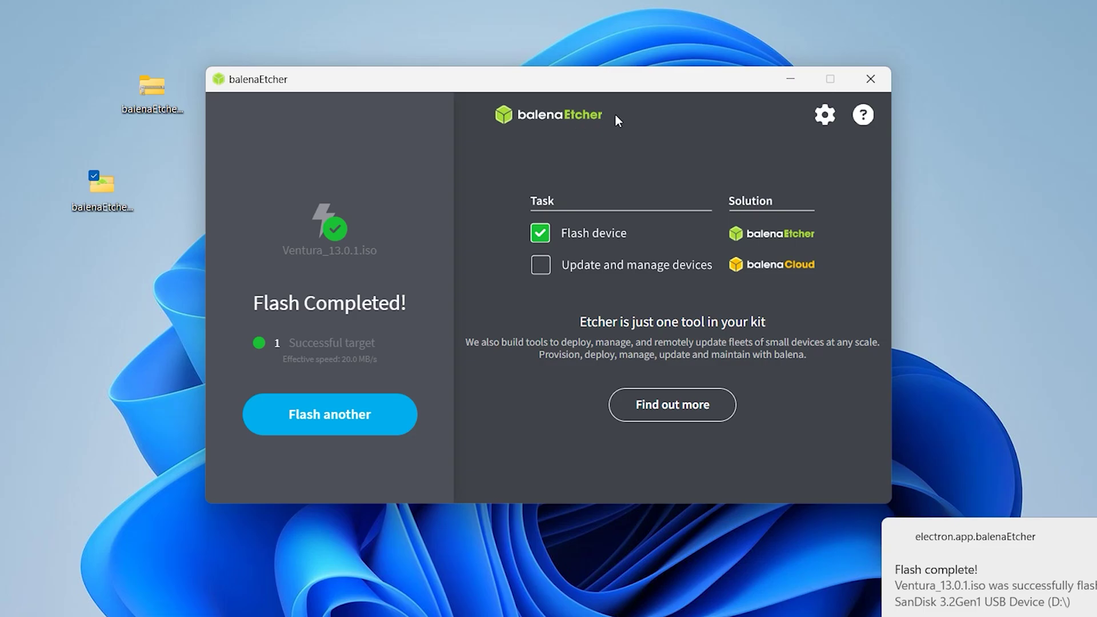
Step: Close balenaEtcher and bring up the context menu for USB Drive (D:)
{"action": "left_click", "coordinate": [884, 73]}
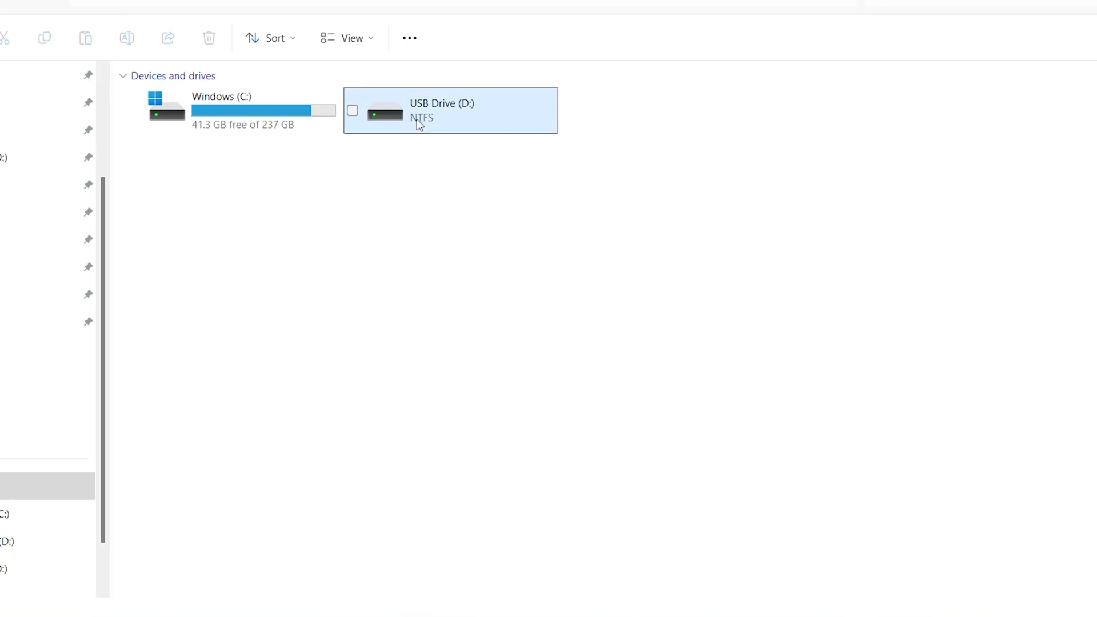
{"action": "left_click", "coordinate": [415, 104]}
{"action": "right_click", "coordinate": [415, 107]}
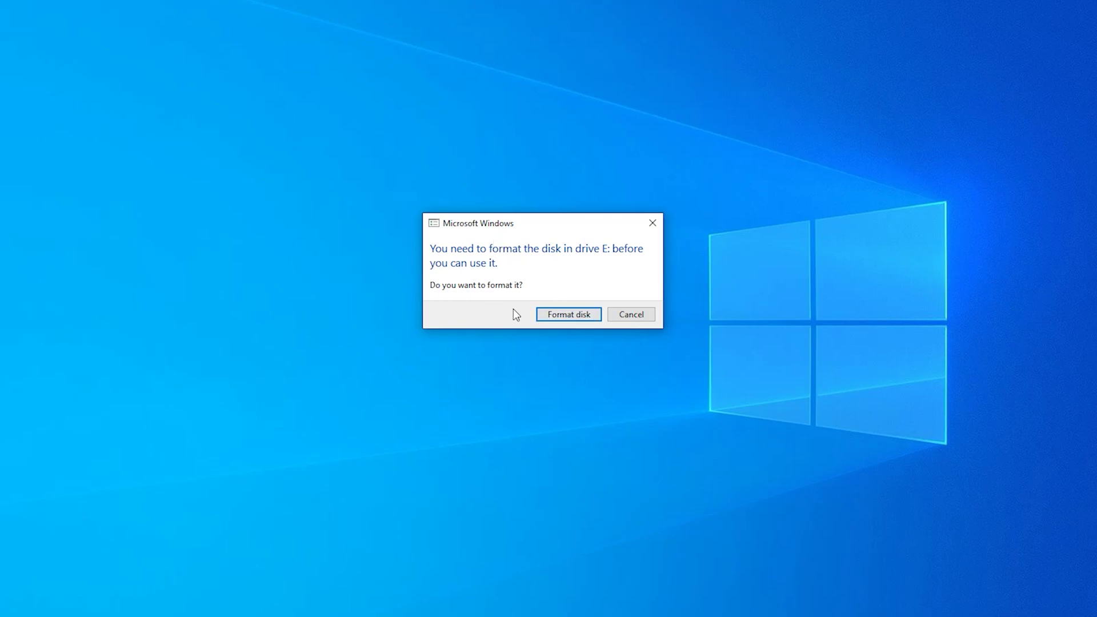
Step: Decline formatting drive E: and restart Windows from the Start menu's Power options
{"action": "left_click", "coordinate": [636, 318]}
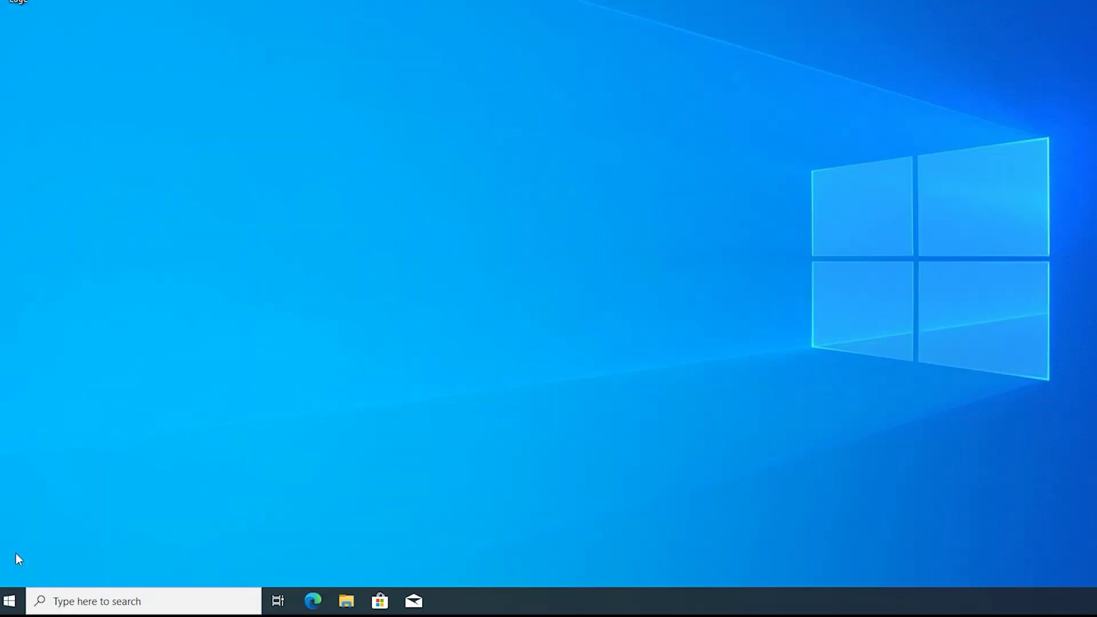
{"action": "left_click", "coordinate": [10, 602]}
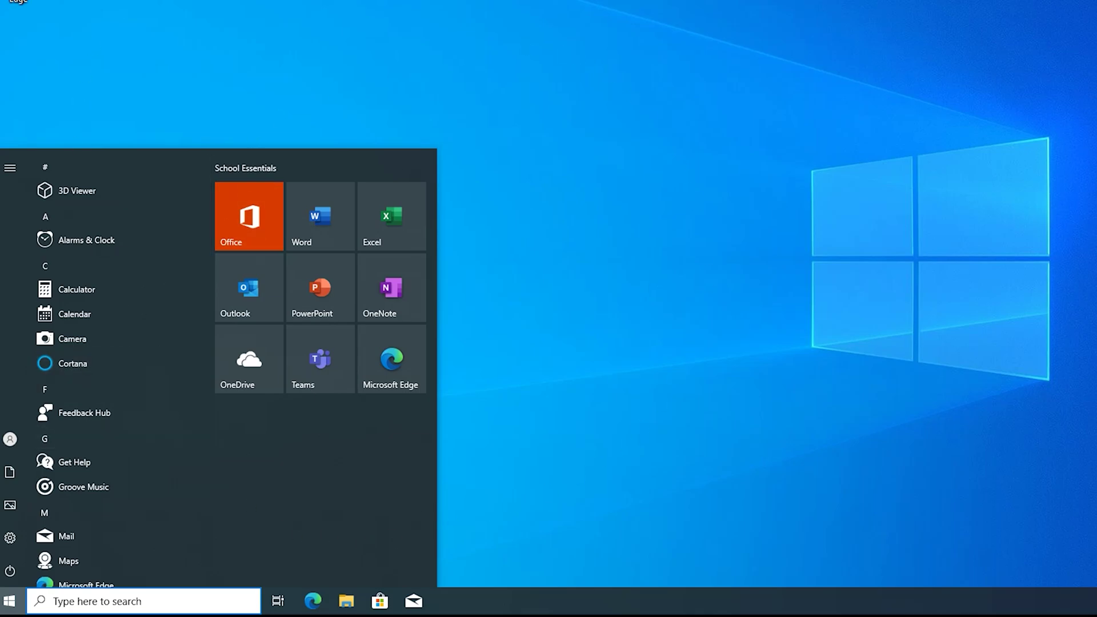
{"action": "left_click", "coordinate": [13, 571]}
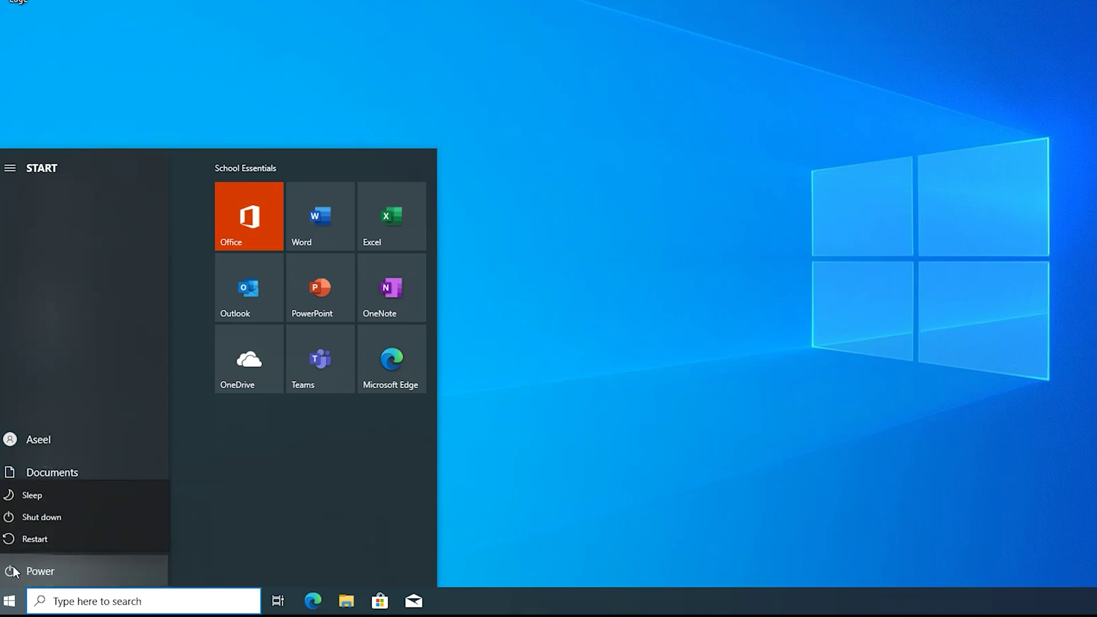
{"action": "left_click", "coordinate": [36, 537]}
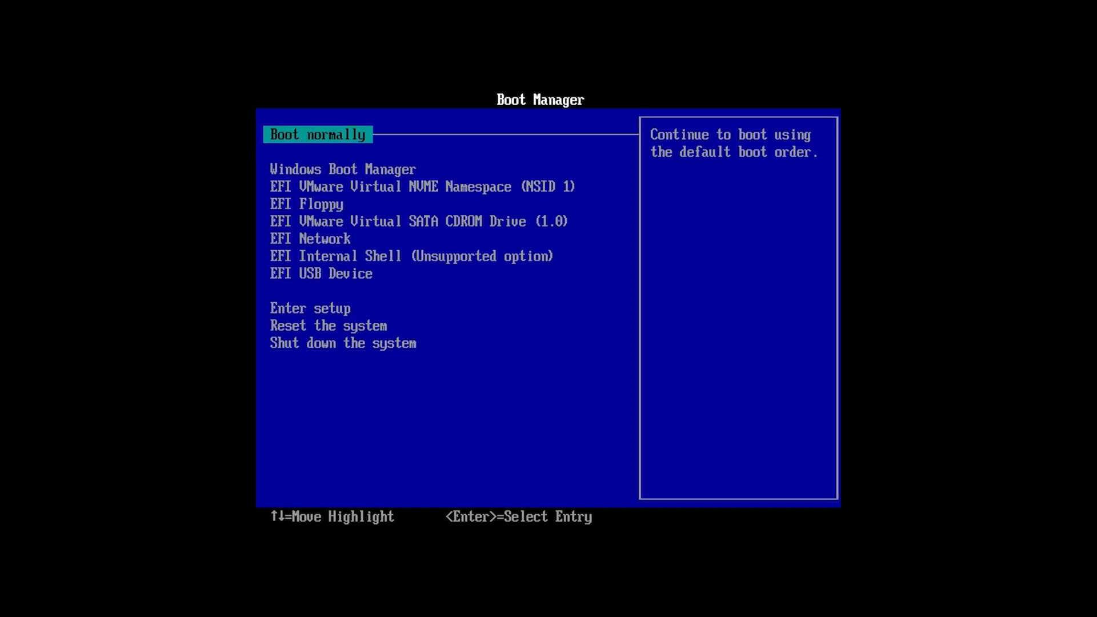
Step: Boot from EFI USB Device in the Boot Manager
{"action": "key", "text": "Down"}
{"action": "key", "text": "Down"}
{"action": "key", "text": "Down"}
{"action": "key", "text": "Down"}
{"action": "key", "text": "Down"}
{"action": "key", "text": "Down"}
{"action": "key", "text": "Down"}
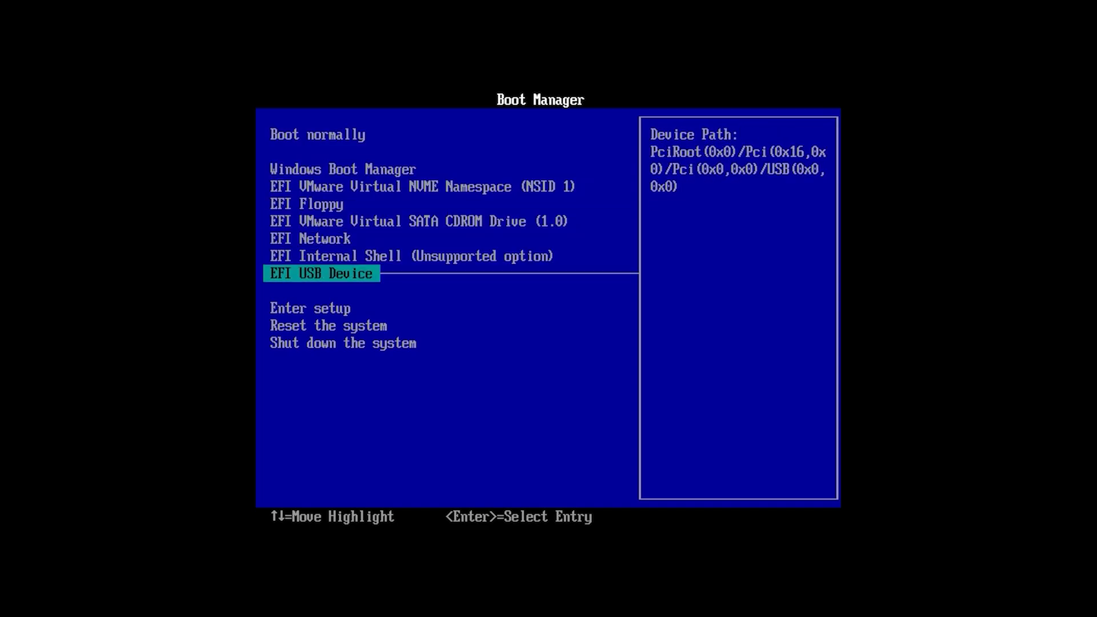
{"action": "key", "text": "Return"}
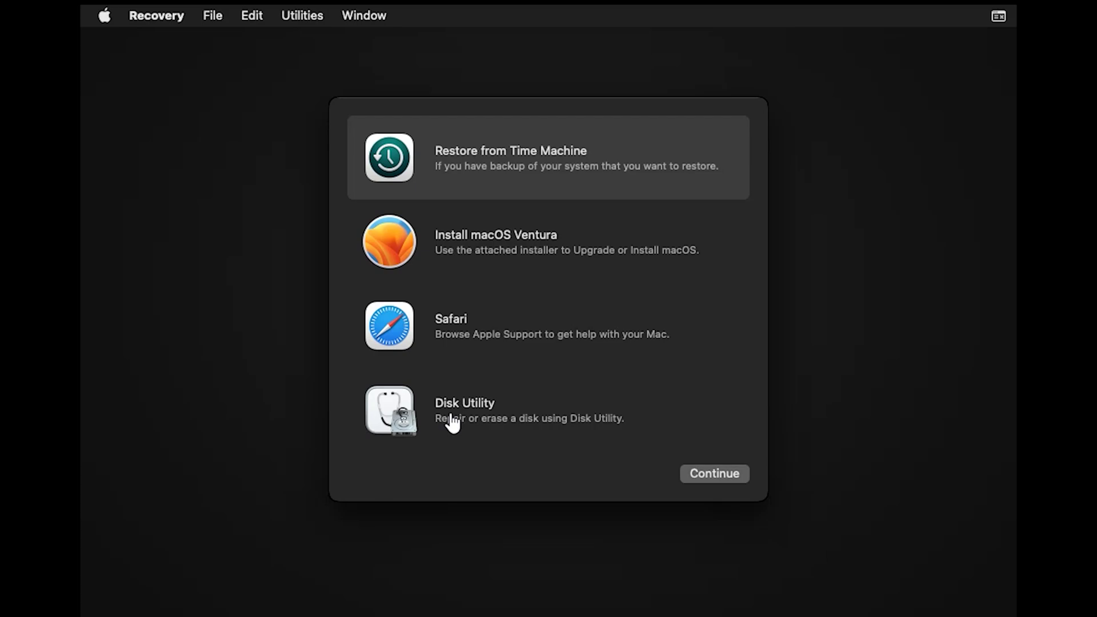
Step: In Disk Utility, select disk0s3 and begin erasing it, keeping the name Untitled
{"action": "left_click", "coordinate": [452, 413]}
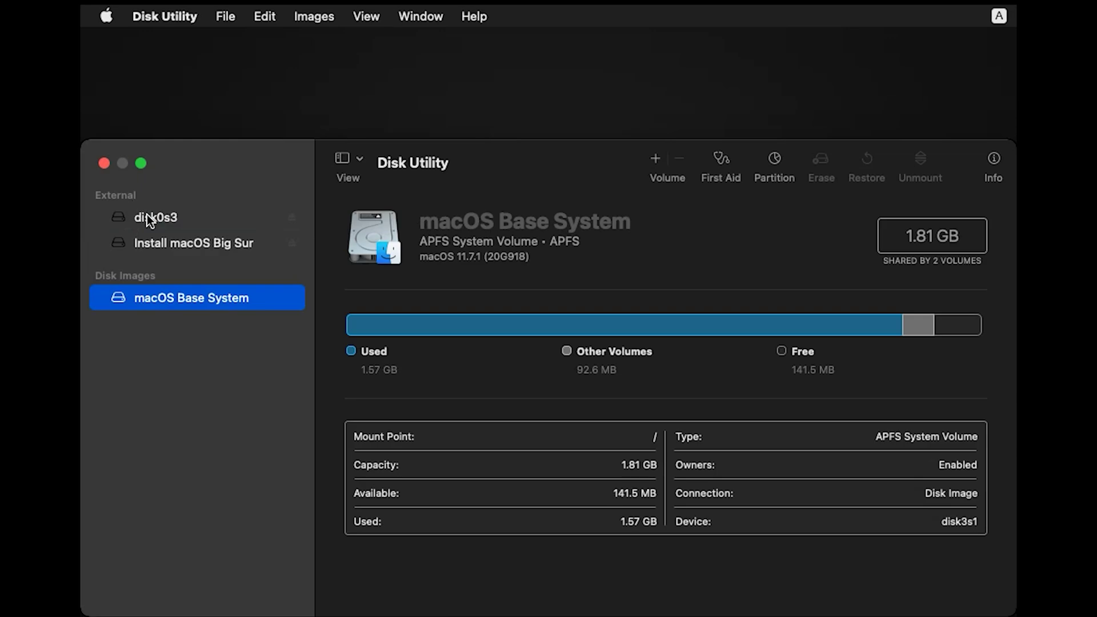
{"action": "left_click", "coordinate": [147, 215]}
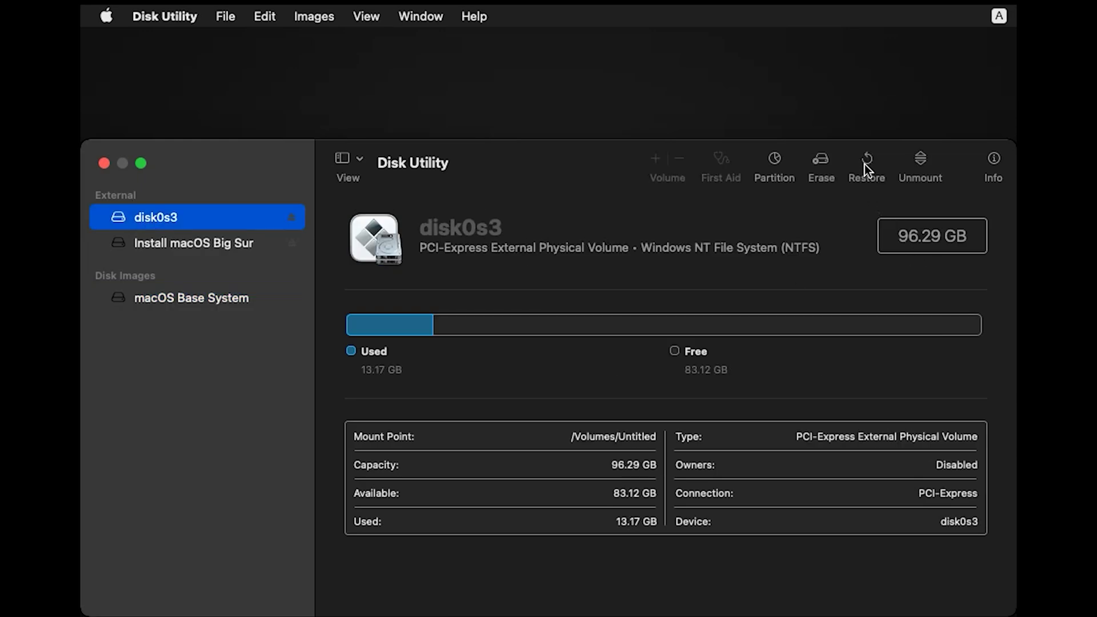
{"action": "left_click", "coordinate": [820, 163]}
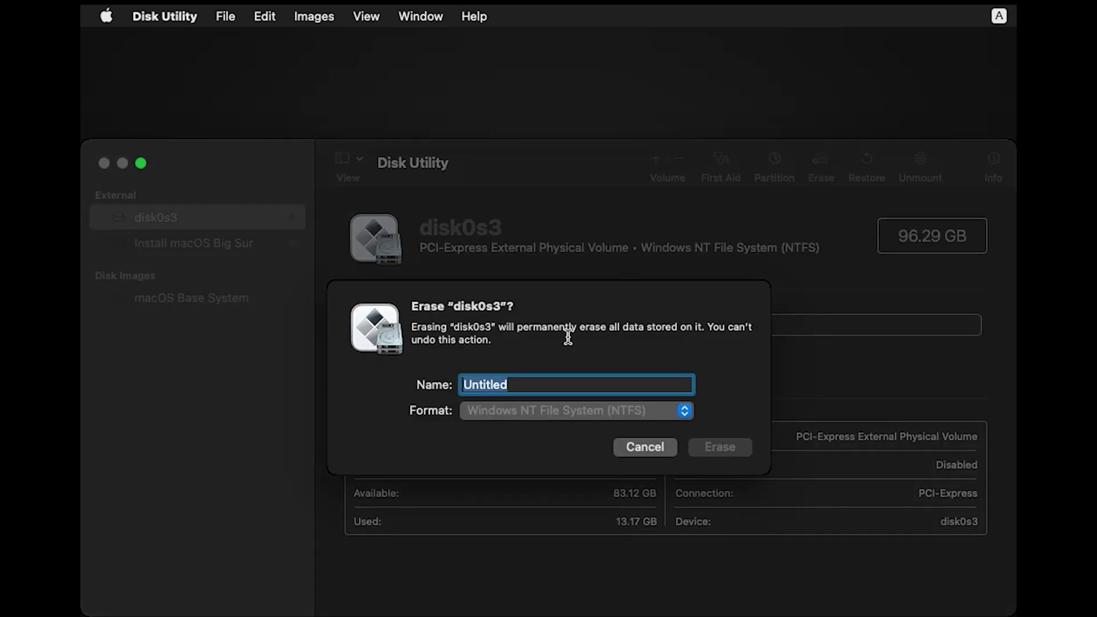
{"action": "left_click", "coordinate": [520, 380]}
Step: Erase disk0s3 as APFS, then close Disk Utility to return to recovery options
{"action": "left_click", "coordinate": [677, 408]}
{"action": "left_click", "coordinate": [584, 442]}
{"action": "left_click", "coordinate": [643, 412]}
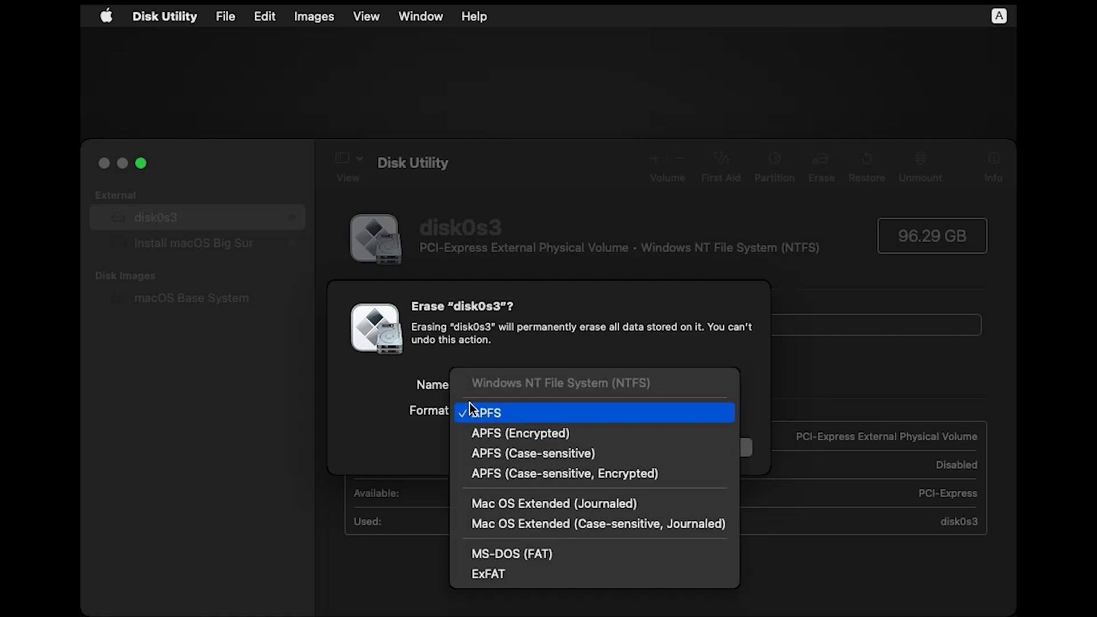
{"action": "left_click", "coordinate": [496, 411]}
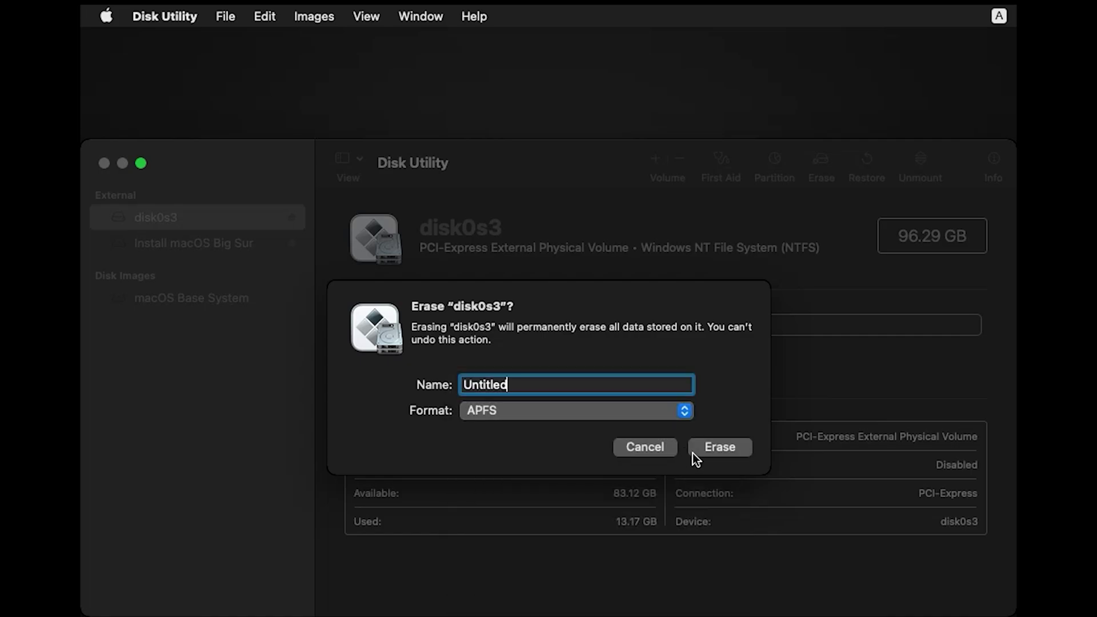
{"action": "left_click", "coordinate": [716, 452]}
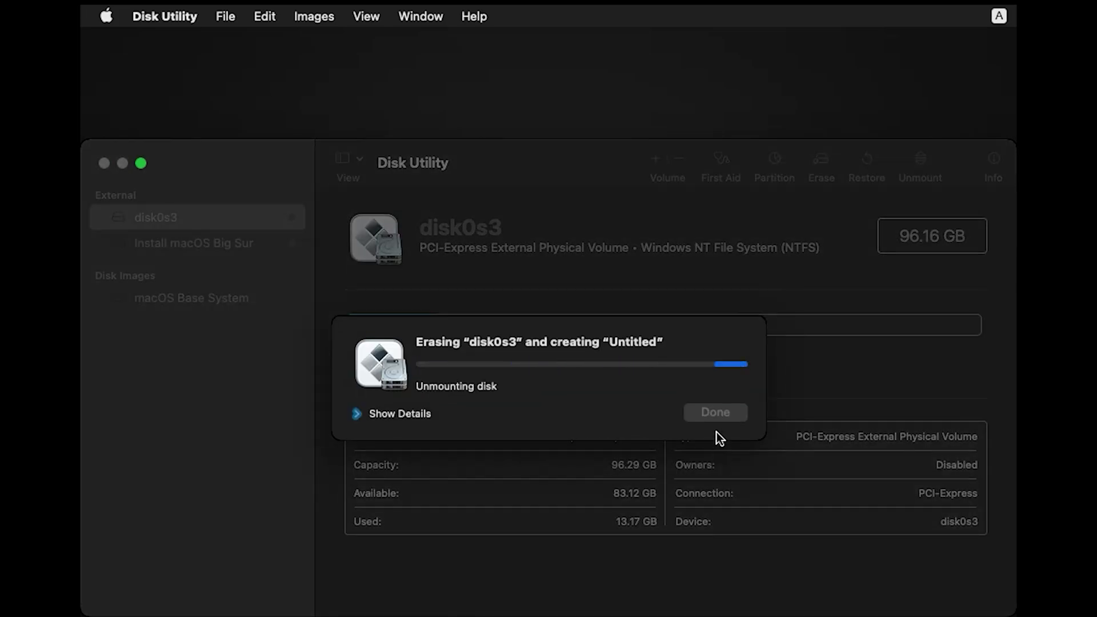
{"action": "left_click", "coordinate": [723, 417]}
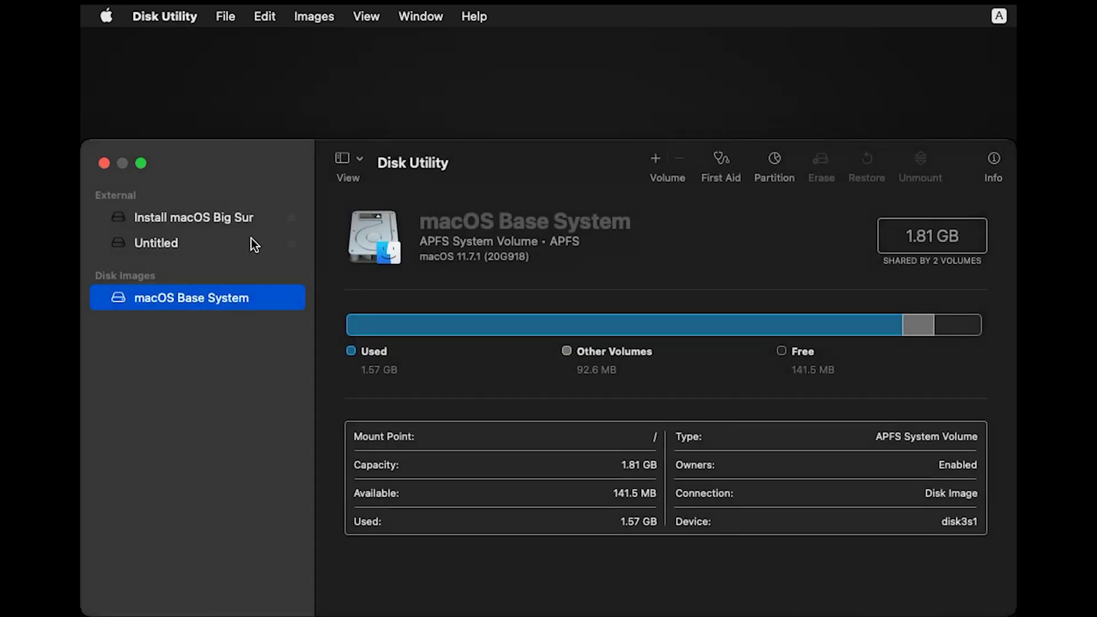
{"action": "left_click", "coordinate": [104, 163]}
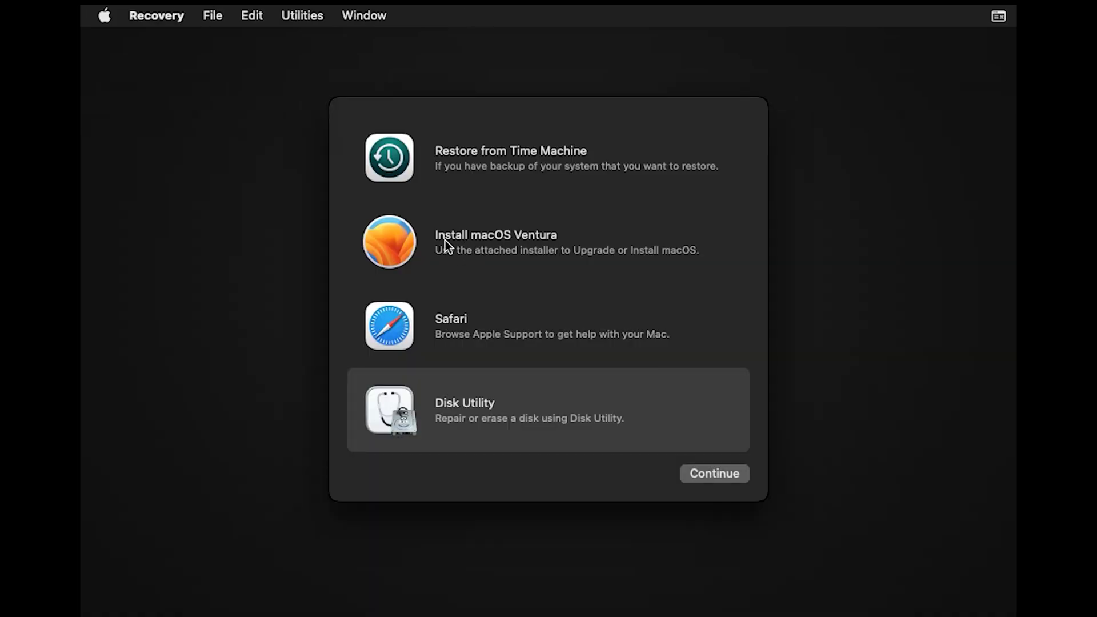
Step: Start the macOS Ventura installer, accept the license, and install onto the 'mac os' disk
{"action": "left_click", "coordinate": [482, 235]}
{"action": "left_click", "coordinate": [711, 475]}
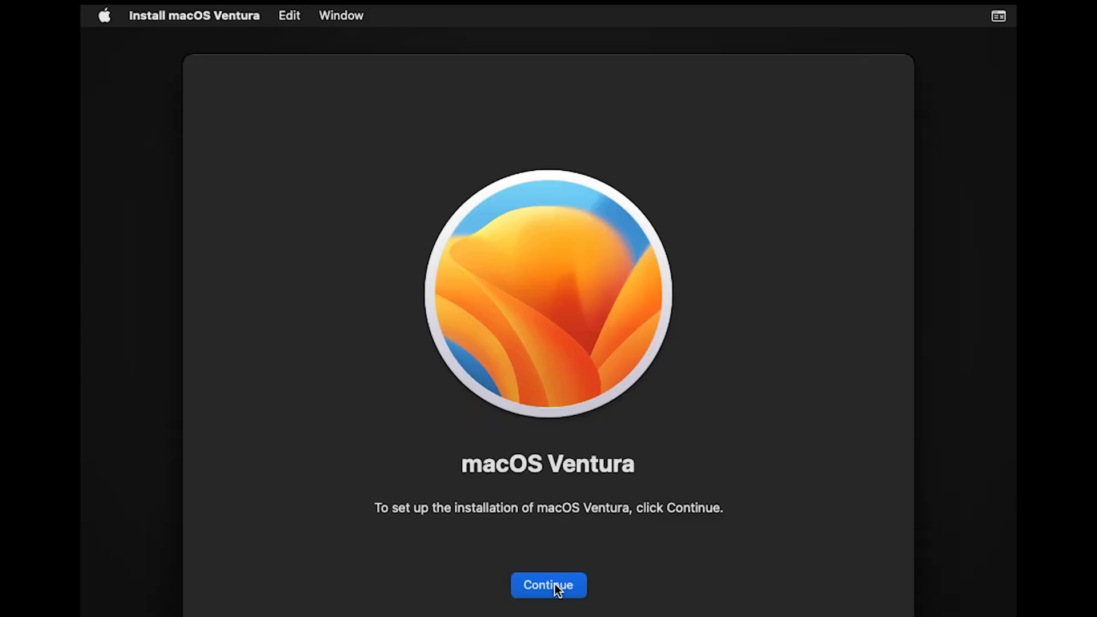
{"action": "left_click", "coordinate": [553, 586]}
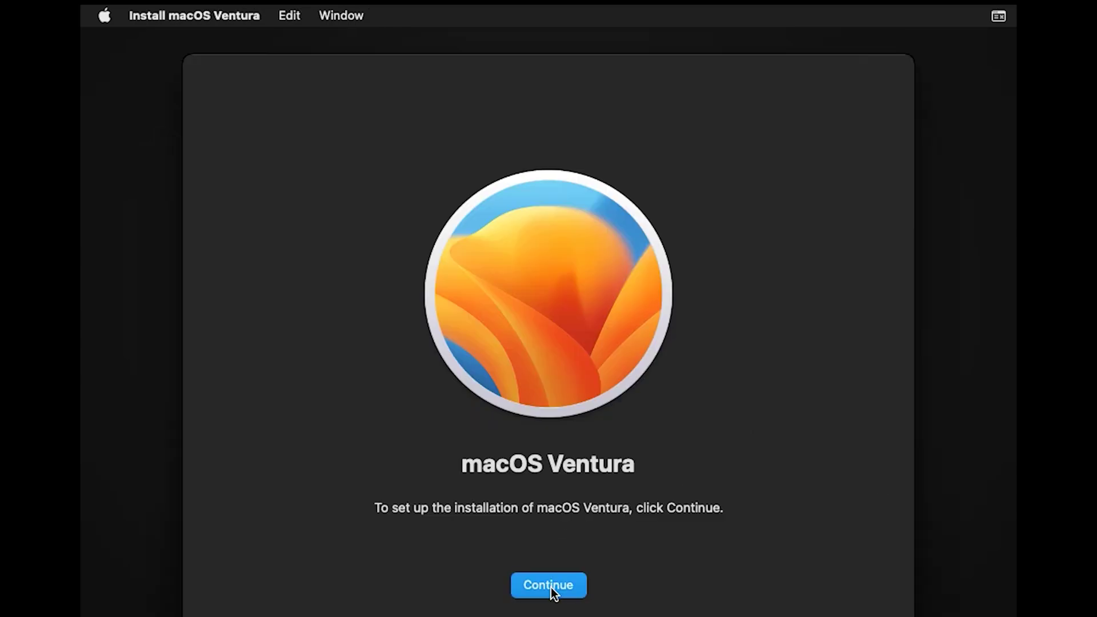
{"action": "left_click", "coordinate": [600, 584]}
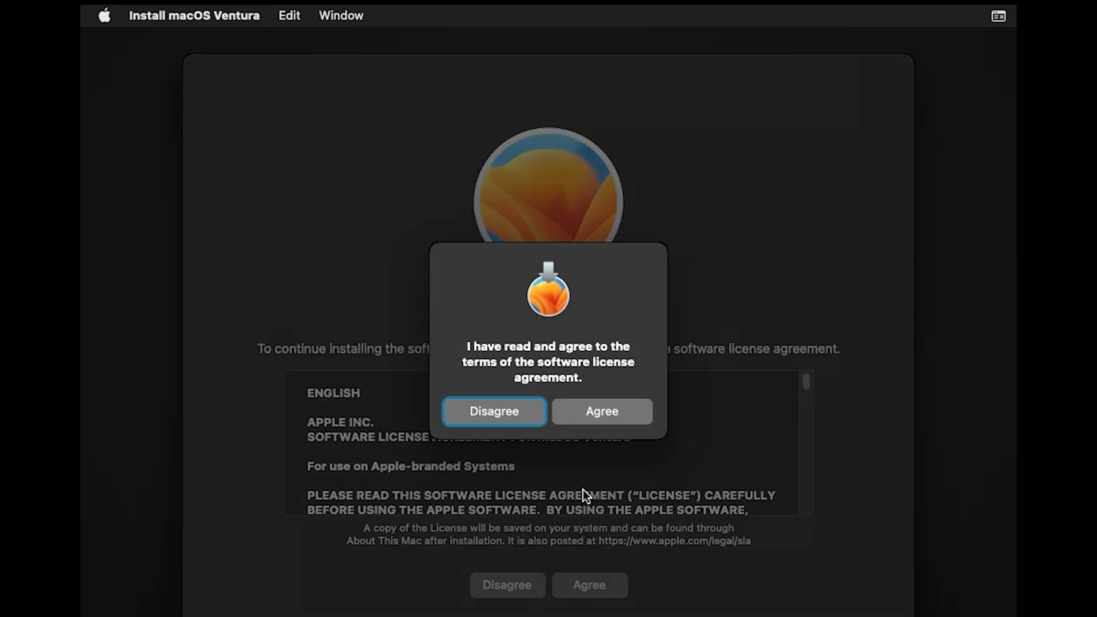
{"action": "left_click", "coordinate": [611, 417]}
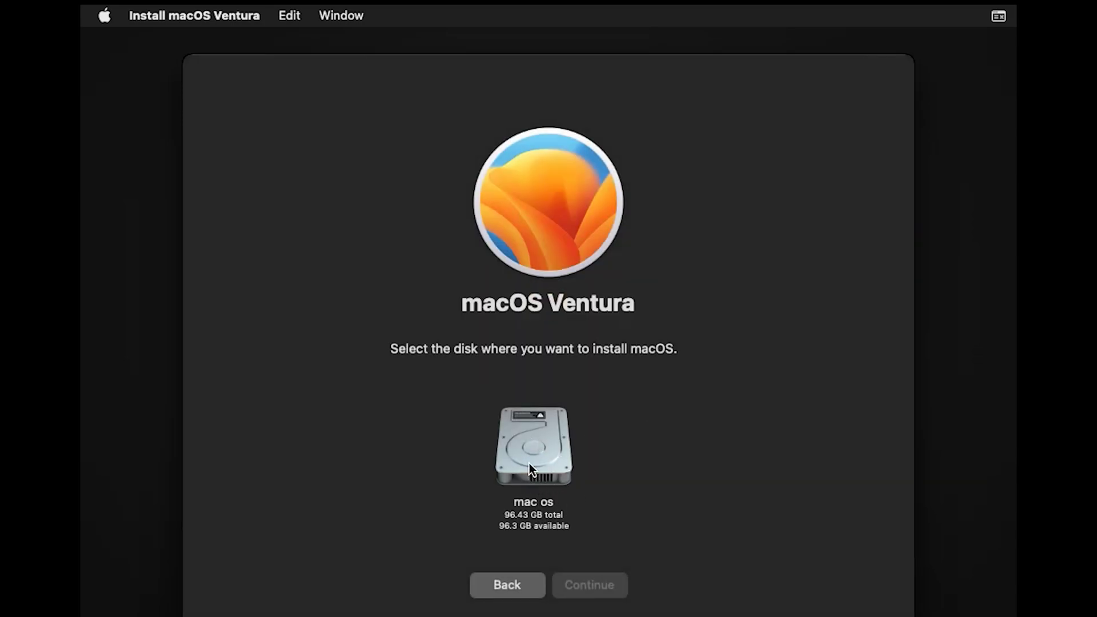
{"action": "left_click", "coordinate": [544, 450]}
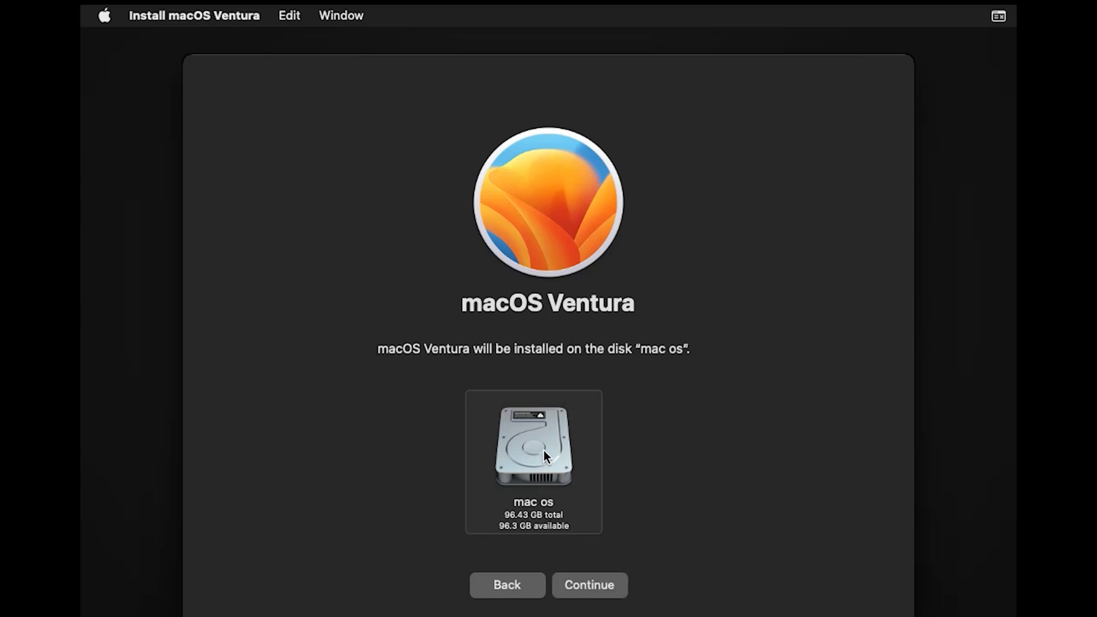
{"action": "left_click", "coordinate": [594, 589]}
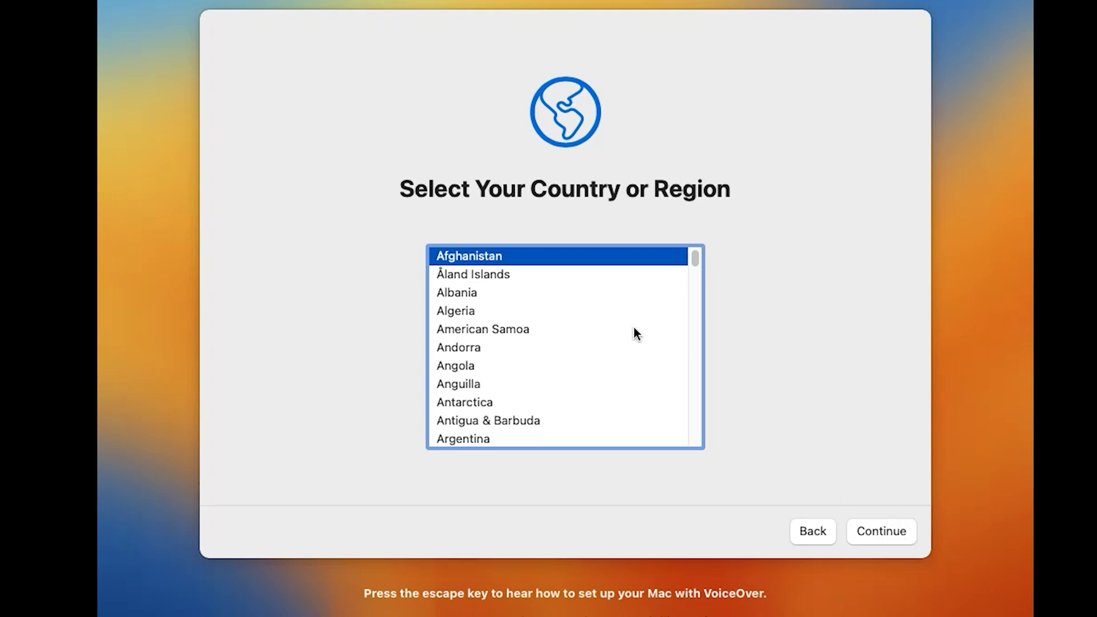
Step: Accept the country and language defaults and skip the accessibility and privacy screens
{"action": "left_click", "coordinate": [883, 533]}
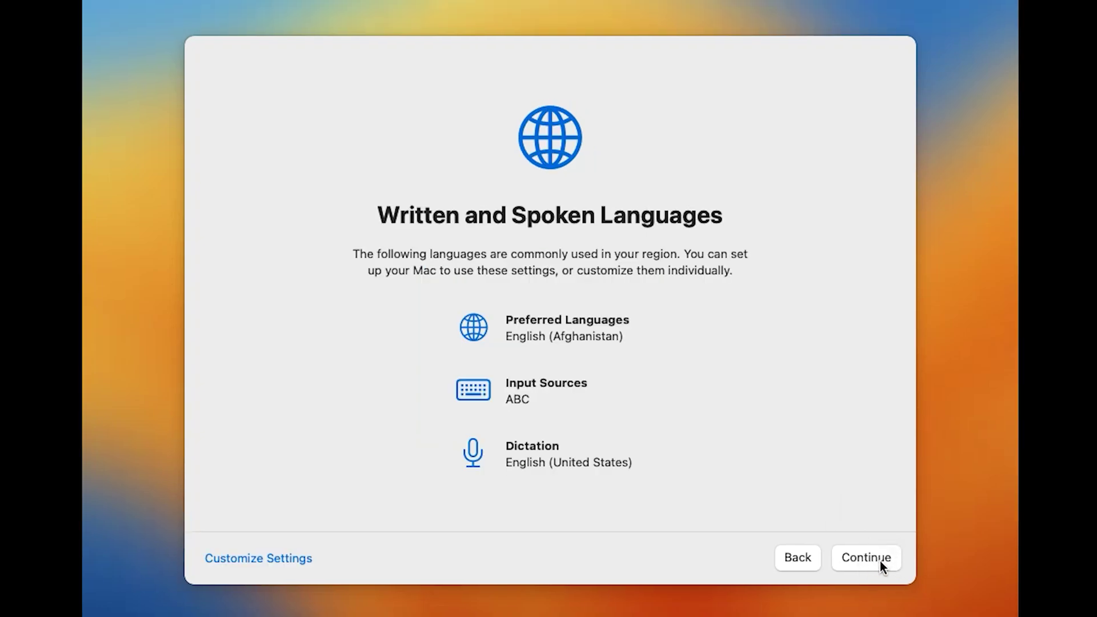
{"action": "left_click", "coordinate": [877, 559]}
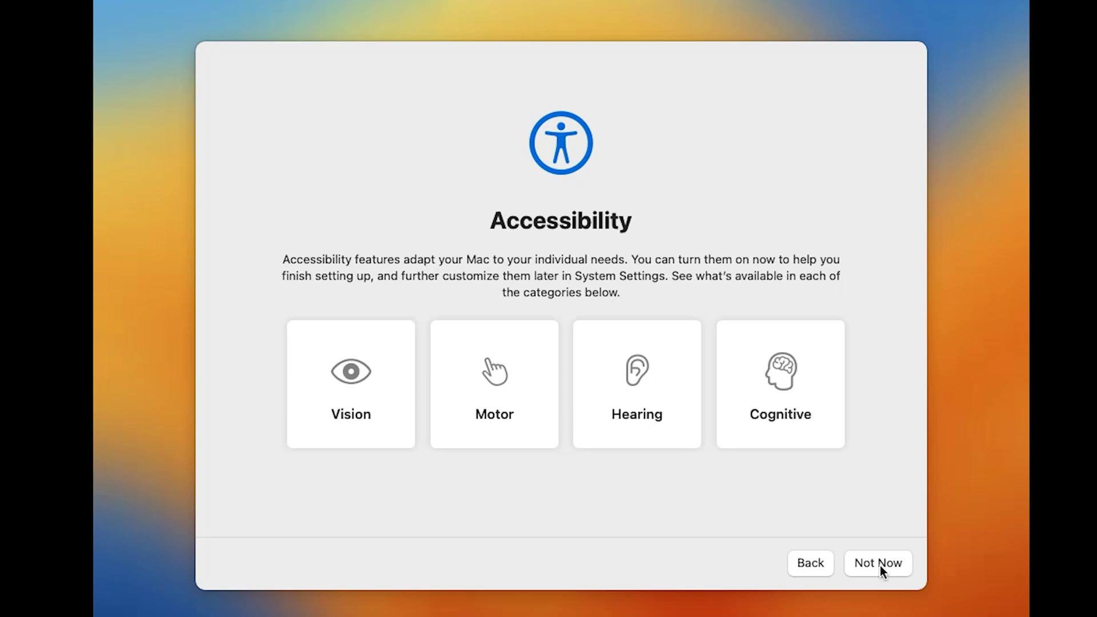
{"action": "left_click", "coordinate": [881, 563]}
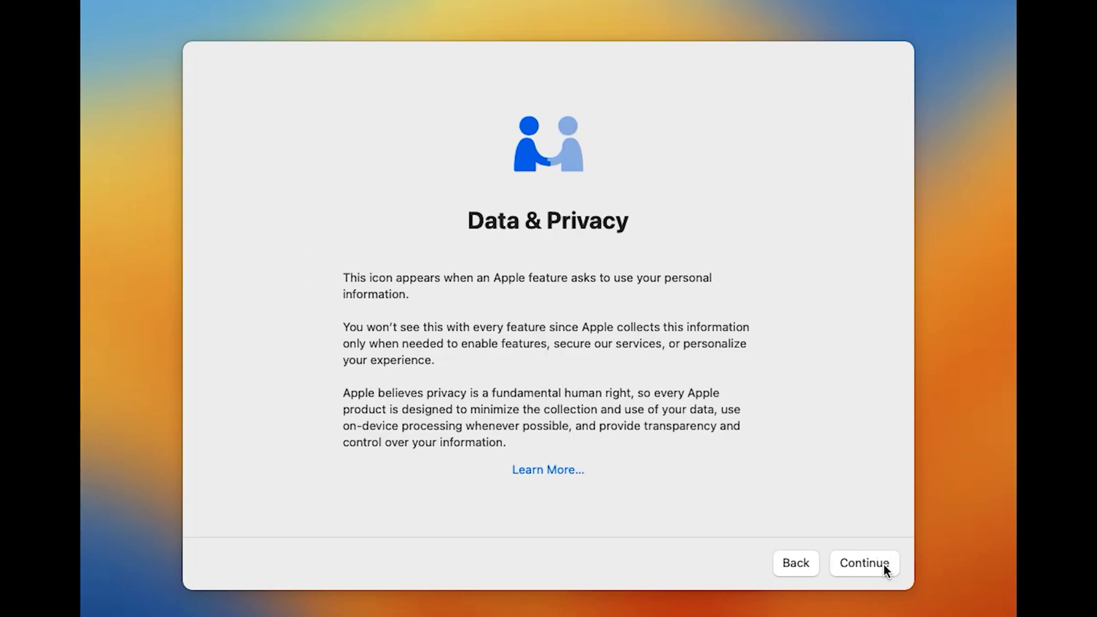
{"action": "left_click", "coordinate": [883, 565]}
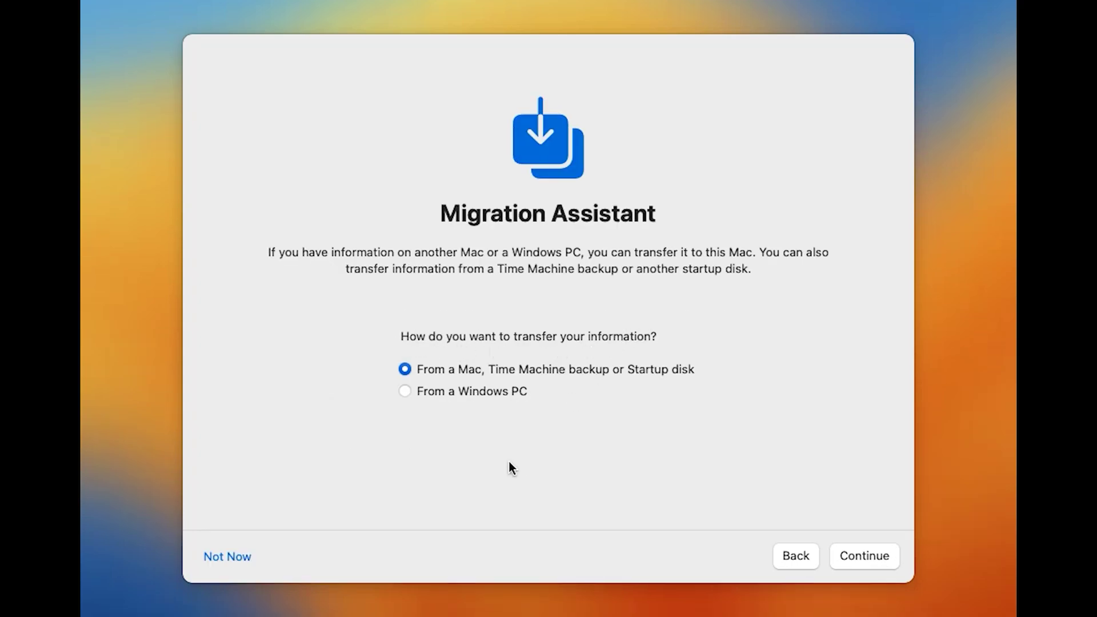
Step: Skip data migration and Apple ID sign-in, and agree to the macOS terms
{"action": "left_click", "coordinate": [217, 563]}
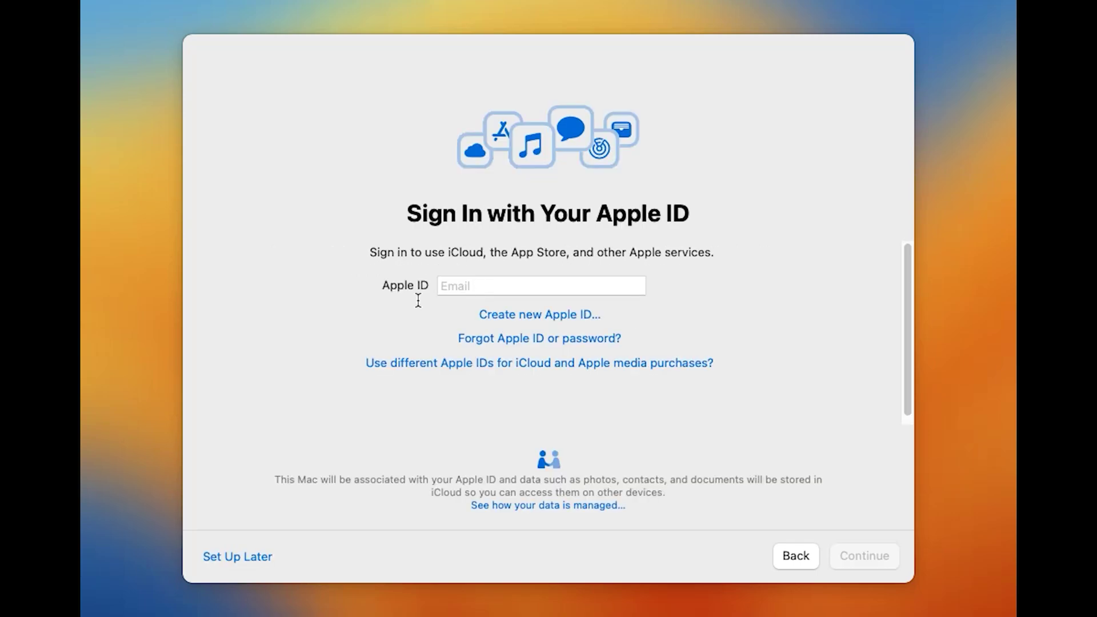
{"action": "left_click", "coordinate": [238, 558]}
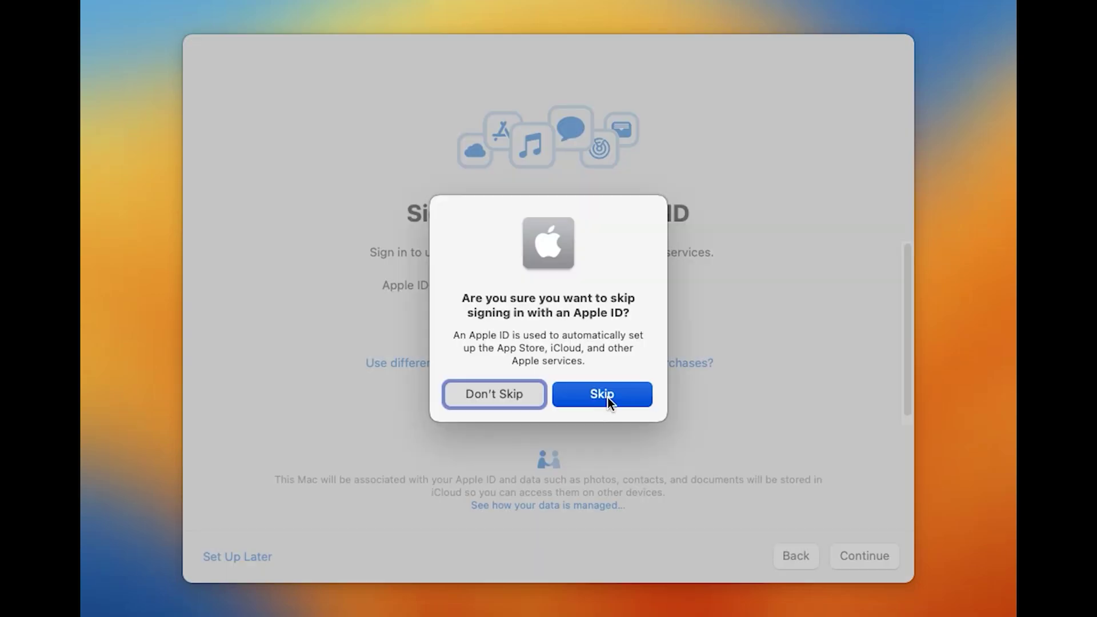
{"action": "left_click", "coordinate": [609, 399]}
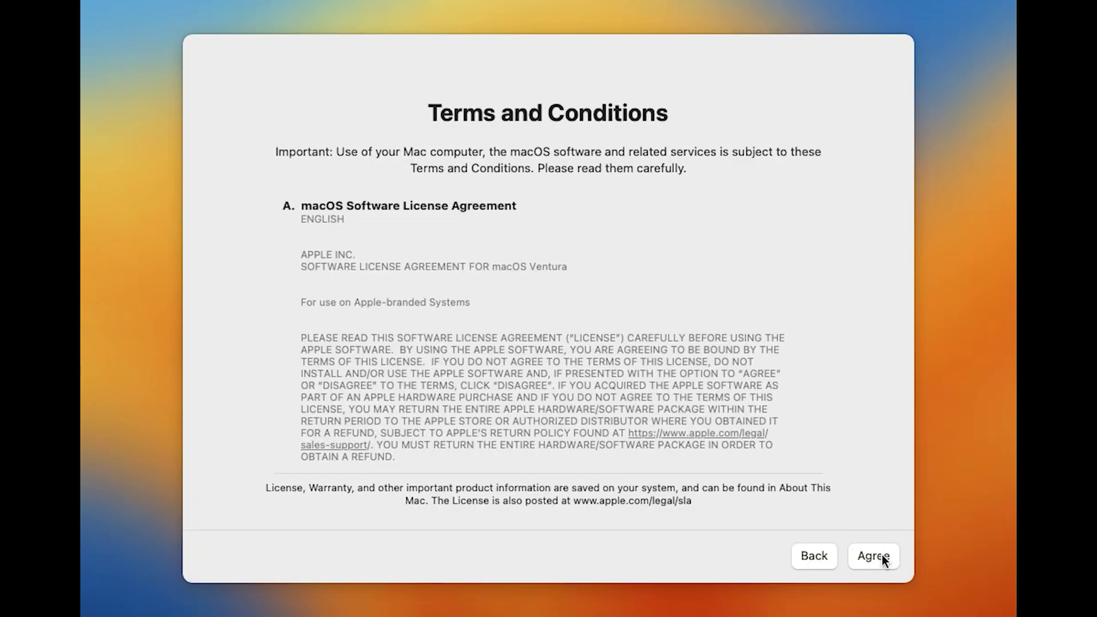
{"action": "left_click", "coordinate": [883, 554]}
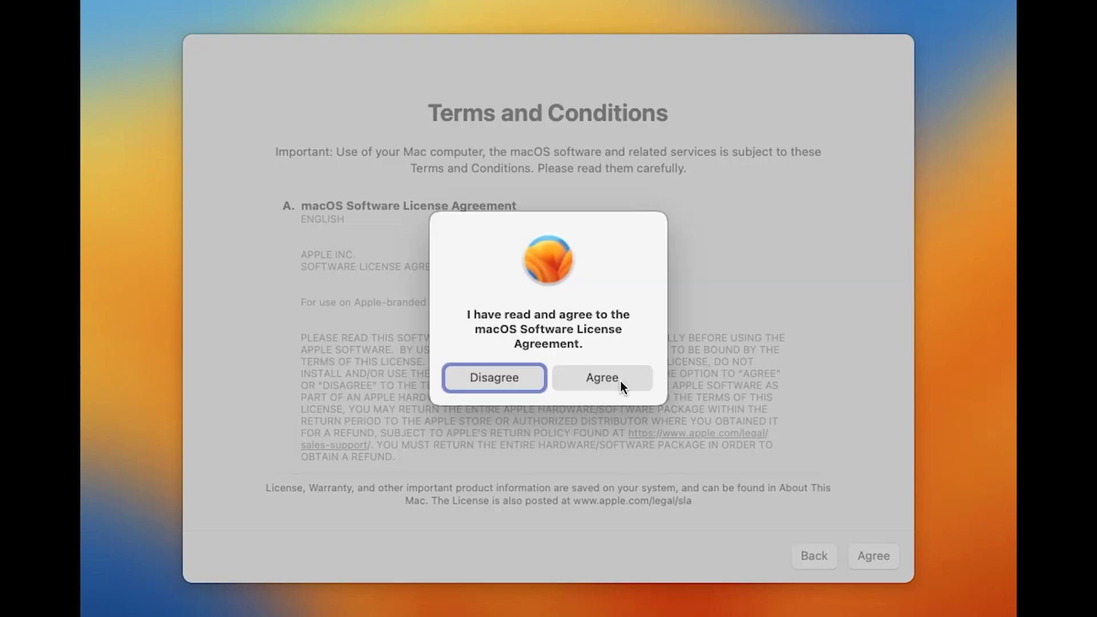
{"action": "left_click", "coordinate": [621, 382]}
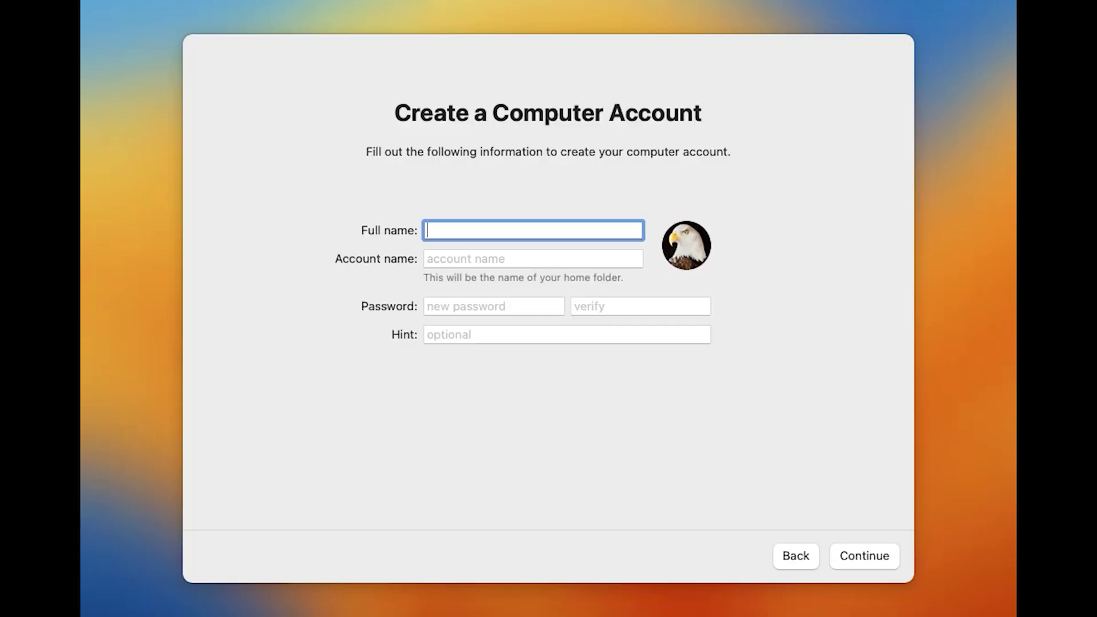
Step: Create the account with full name 'Tech', a verified password and the hint 'number'
{"action": "type", "text": "Tech"}
{"action": "left_click", "coordinate": [480, 258]}
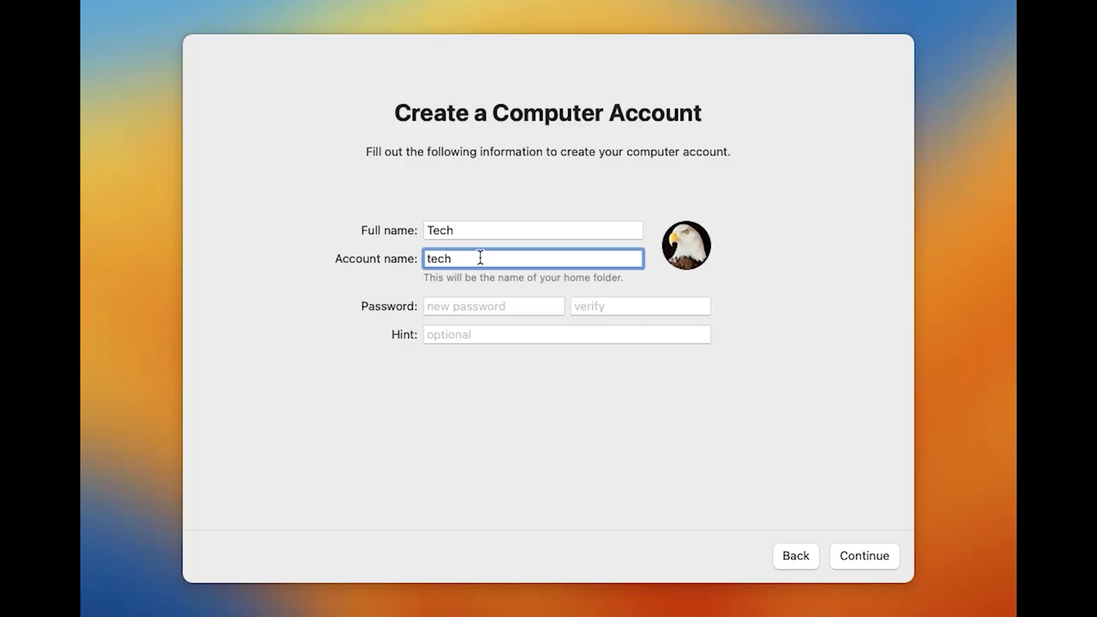
{"action": "left_click", "coordinate": [482, 308]}
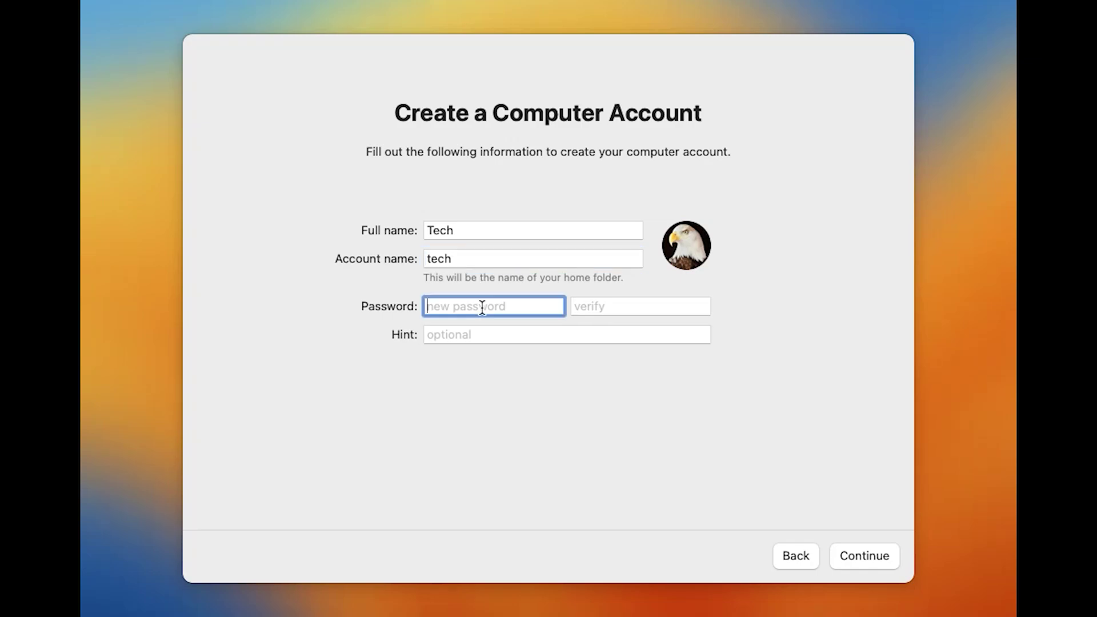
{"action": "type", "text": "•••••"}
{"action": "left_click", "coordinate": [640, 307]}
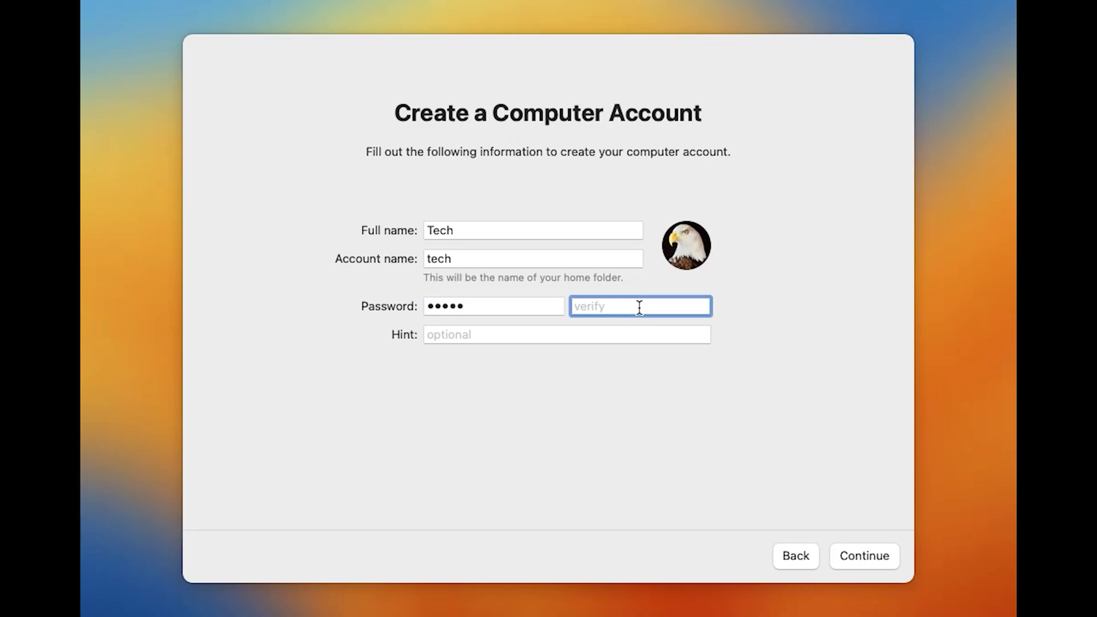
{"action": "type", "text": "•••••"}
{"action": "left_click", "coordinate": [558, 334]}
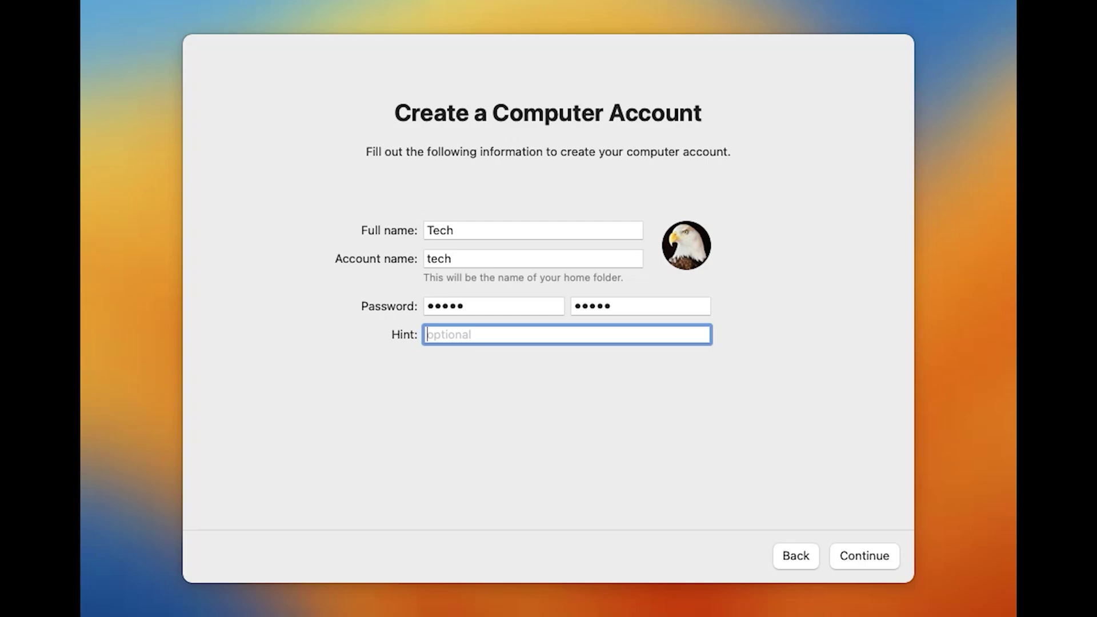
{"action": "type", "text": "number"}
{"action": "left_click", "coordinate": [866, 555]}
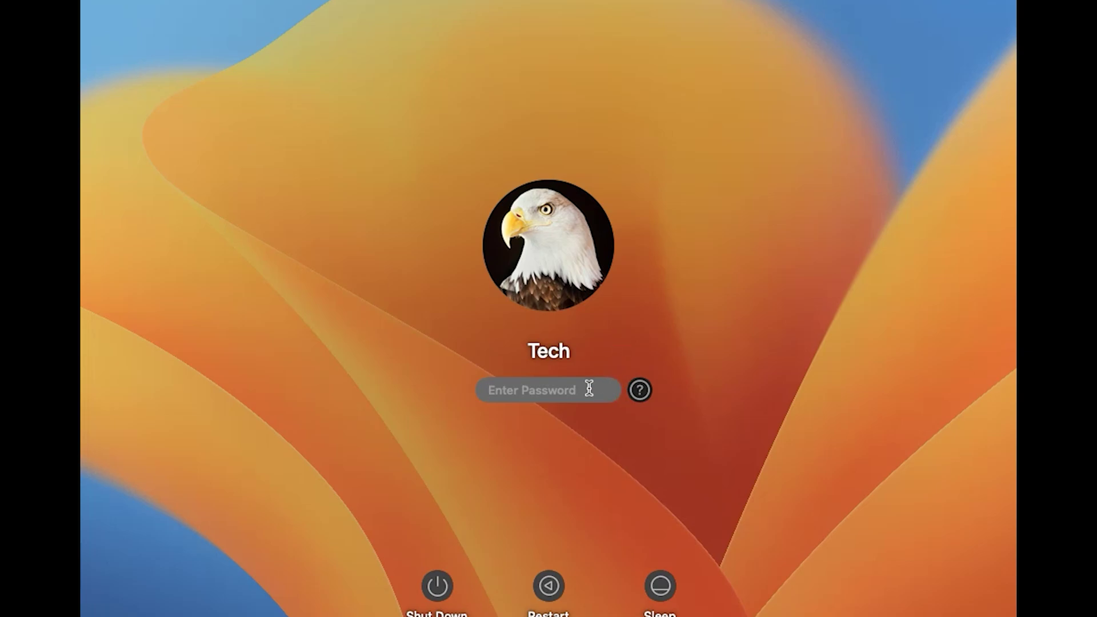
Step: Enter the new account's password at the login window, fixing a typo, and sign in
{"action": "type", "text": "****"}
{"action": "key", "text": "BackSpace"}
{"action": "key", "text": "BackSpace"}
{"action": "key", "text": "BackSpace"}
{"action": "key", "text": "BackSpace"}
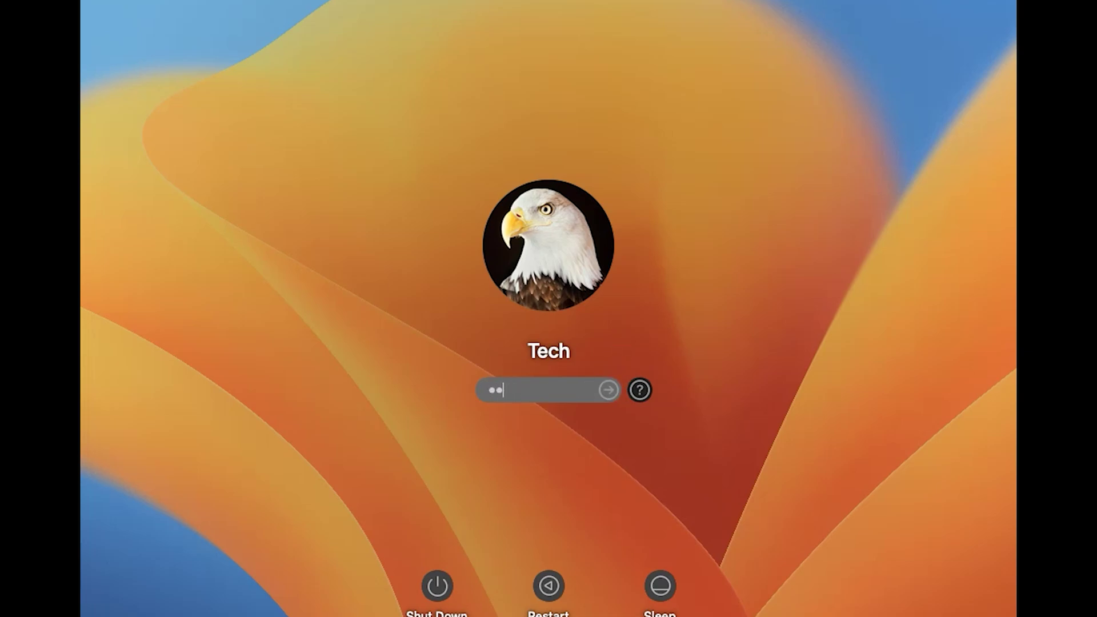
{"action": "type", "text": "*****"}
{"action": "key", "text": "Return"}
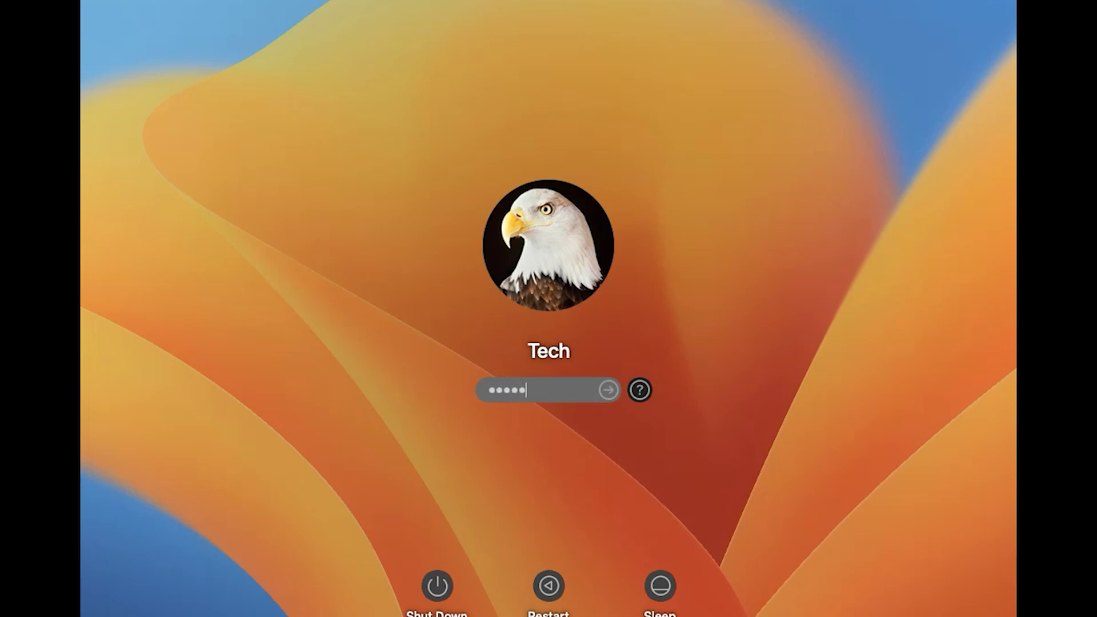